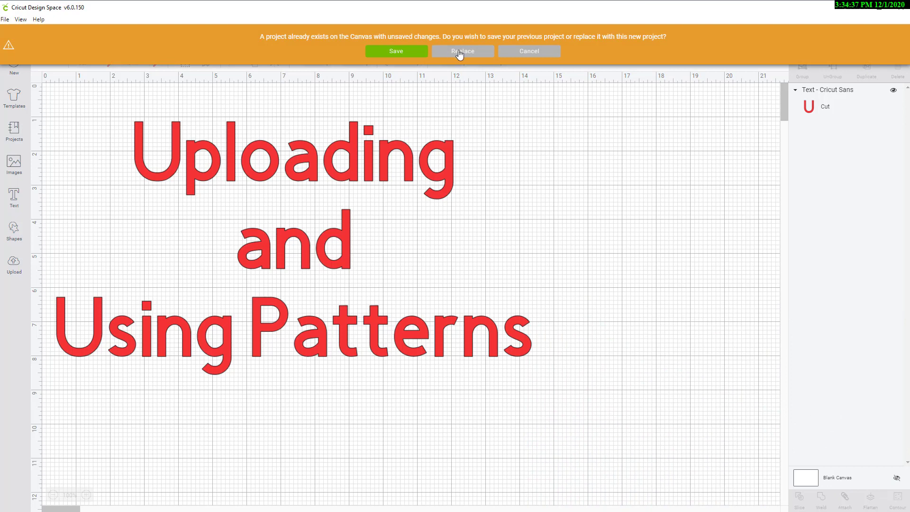
Step: Replace the existing project with a blank canvas and open the file browser for uploading a pattern fill
{"action": "left_click", "coordinate": [458, 52]}
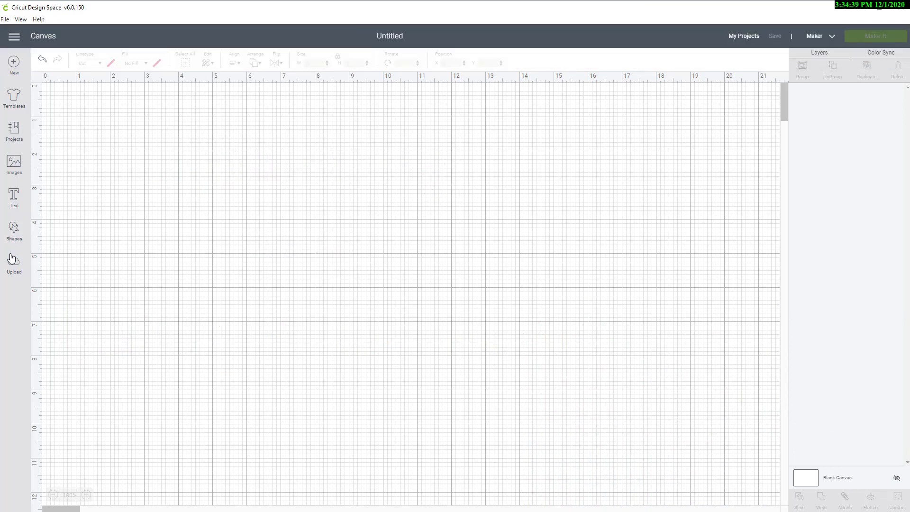
{"action": "left_click", "coordinate": [14, 267]}
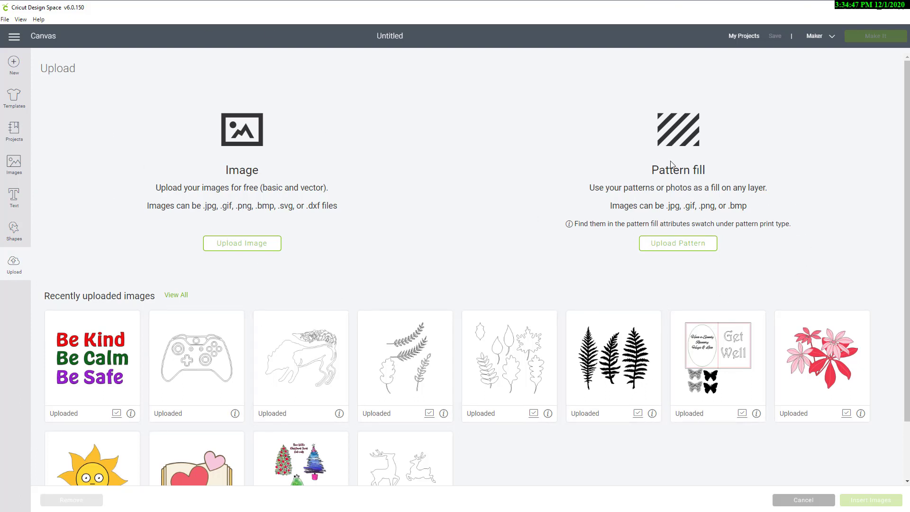
{"action": "left_click", "coordinate": [693, 247]}
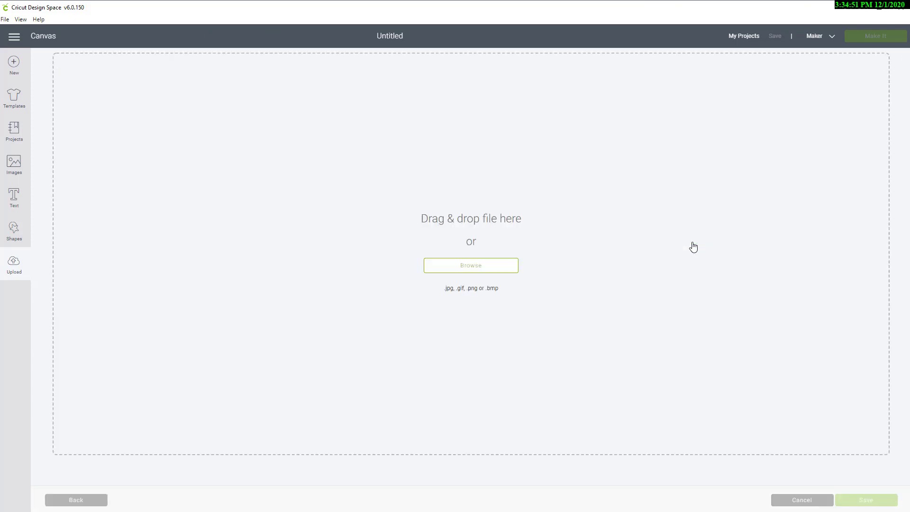
{"action": "left_click", "coordinate": [481, 269]}
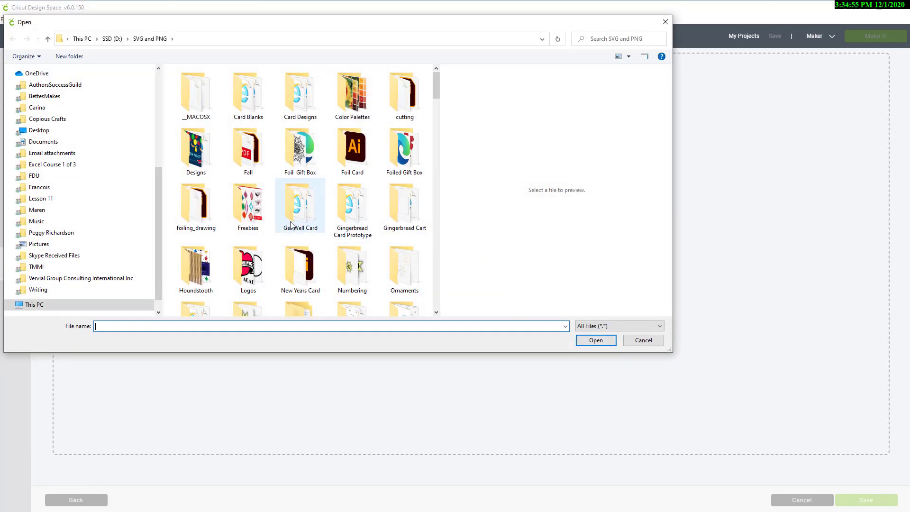
Step: Upload the Seamless pattern from Scratch Philodendron and Leaf-01 image and save it as a pattern
{"action": "scroll", "coordinate": [329, 218], "scroll_direction": "down", "scroll_amount": 10}
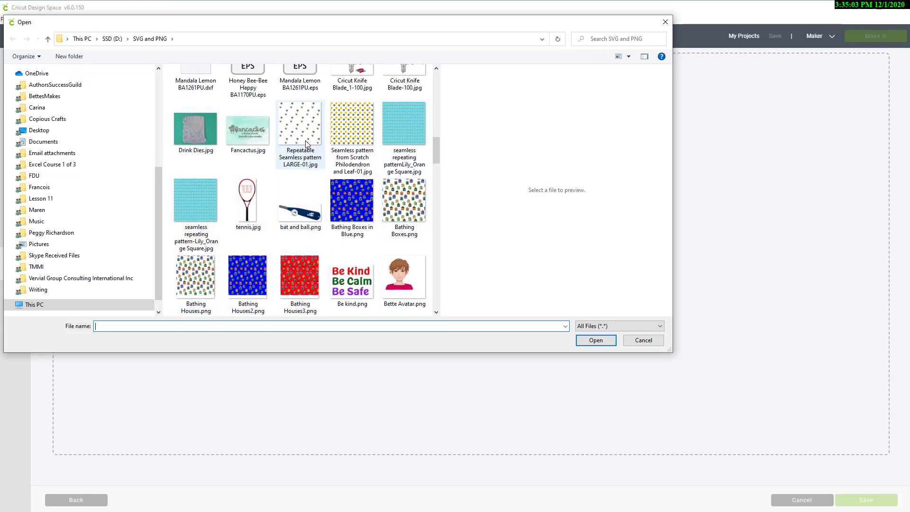
{"action": "left_click", "coordinate": [349, 126]}
{"action": "double_click", "coordinate": [350, 126]}
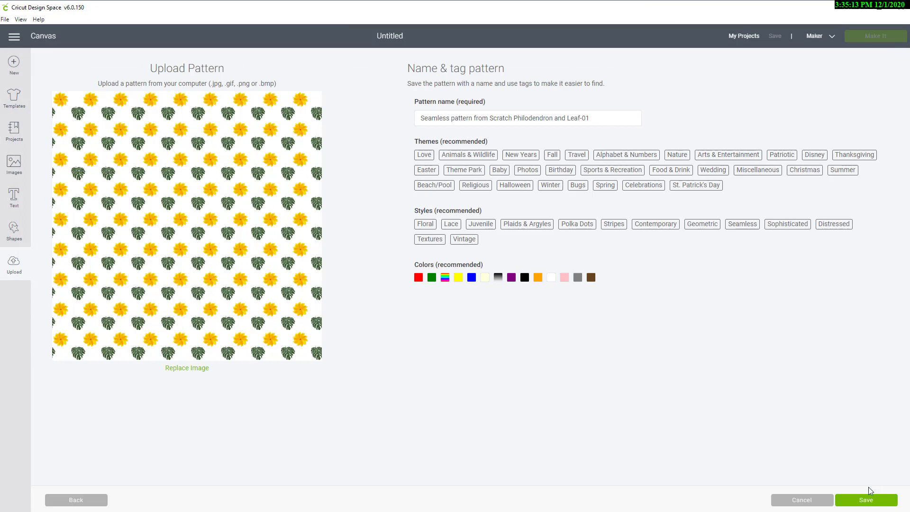
{"action": "left_click", "coordinate": [867, 501]}
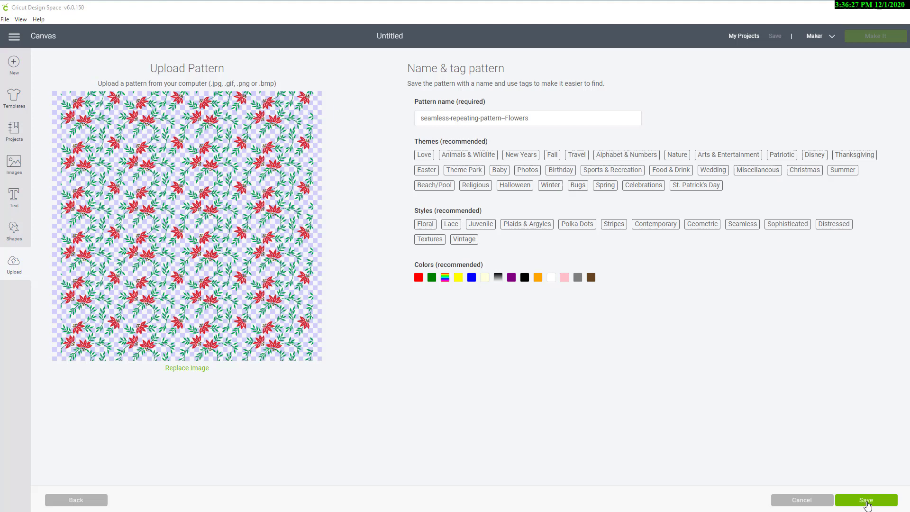
Step: Save the seamless-repeating-pattern--Flowers pattern upload and return to the canvas
{"action": "left_click", "coordinate": [866, 502]}
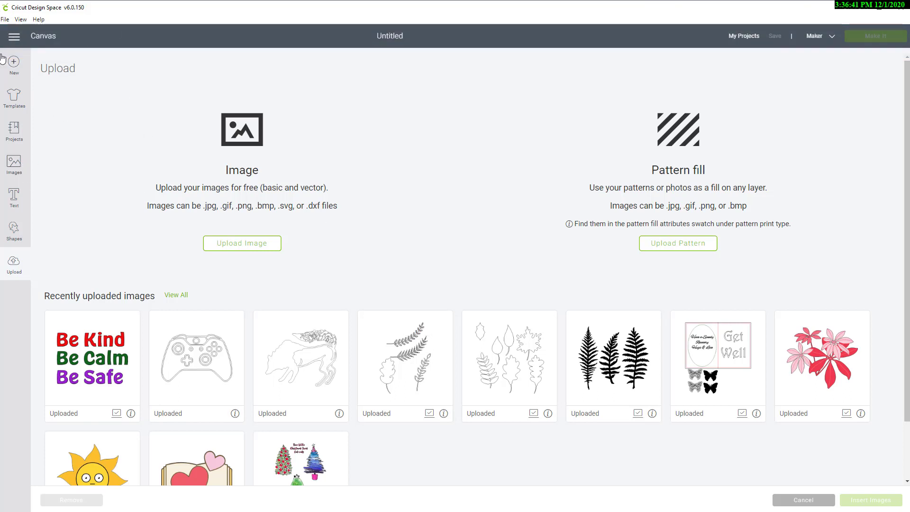
{"action": "left_click", "coordinate": [44, 37]}
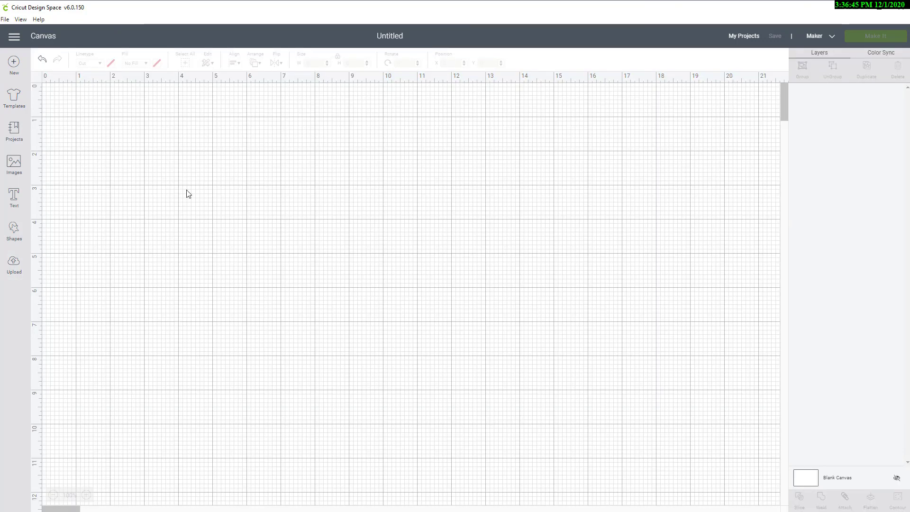
Step: Add two circles to the canvas and place them side by side
{"action": "left_click", "coordinate": [14, 232]}
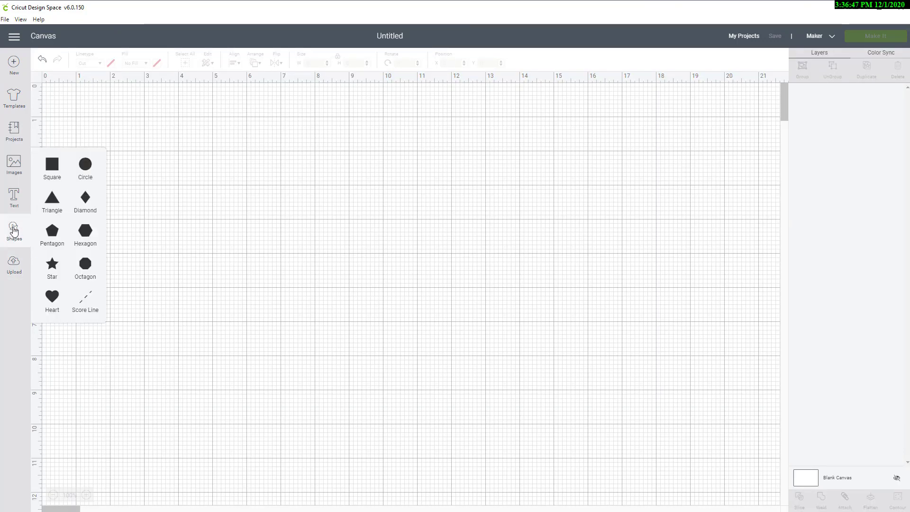
{"action": "double_click", "coordinate": [86, 167]}
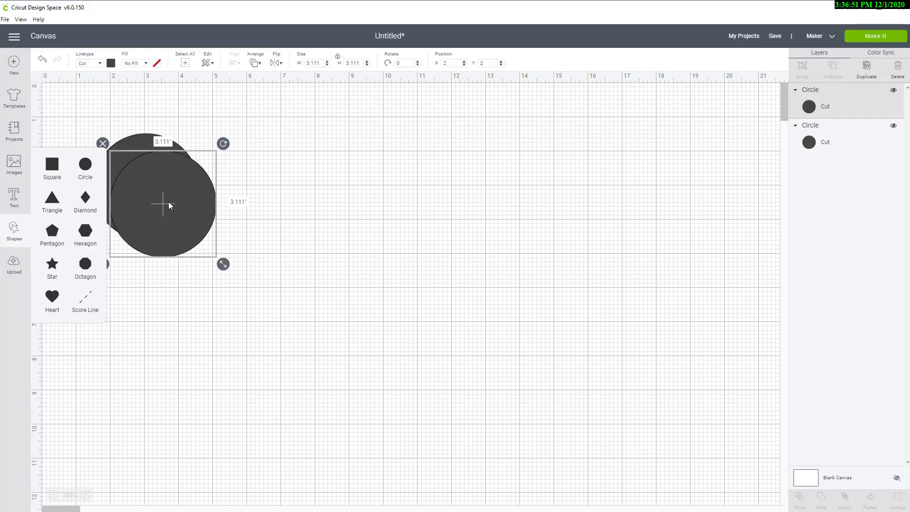
{"action": "left_click_drag", "start_coordinate": [168, 205], "coordinate": [543, 214]}
{"action": "left_click_drag", "start_coordinate": [171, 191], "coordinate": [331, 222]}
Step: Color the left circle dark red and the right circle blue
{"action": "left_click", "coordinate": [111, 63]}
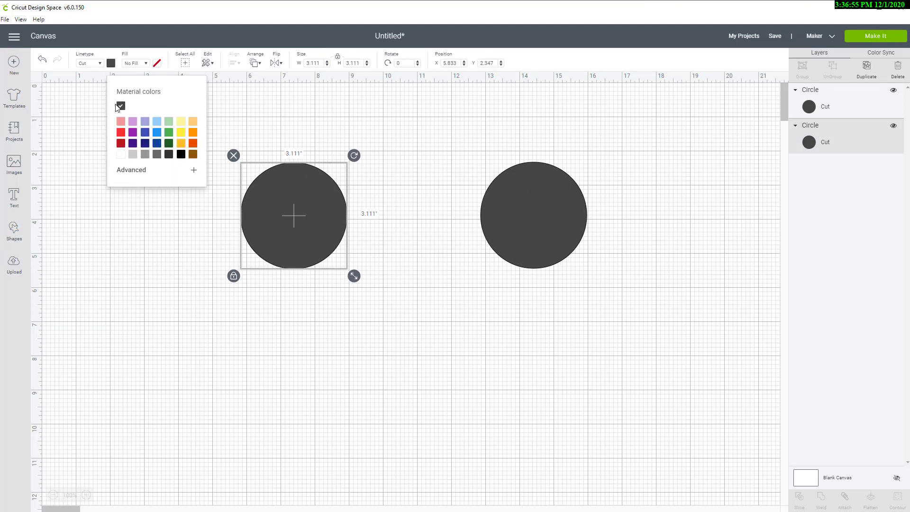
{"action": "left_click", "coordinate": [120, 143]}
{"action": "left_click", "coordinate": [521, 203]}
{"action": "left_click", "coordinate": [111, 64]}
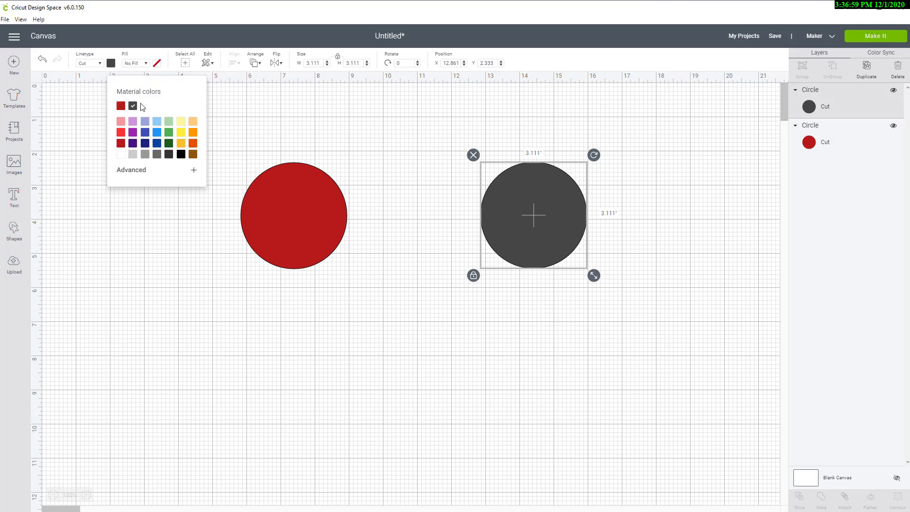
{"action": "left_click", "coordinate": [157, 144]}
{"action": "left_click", "coordinate": [552, 215]}
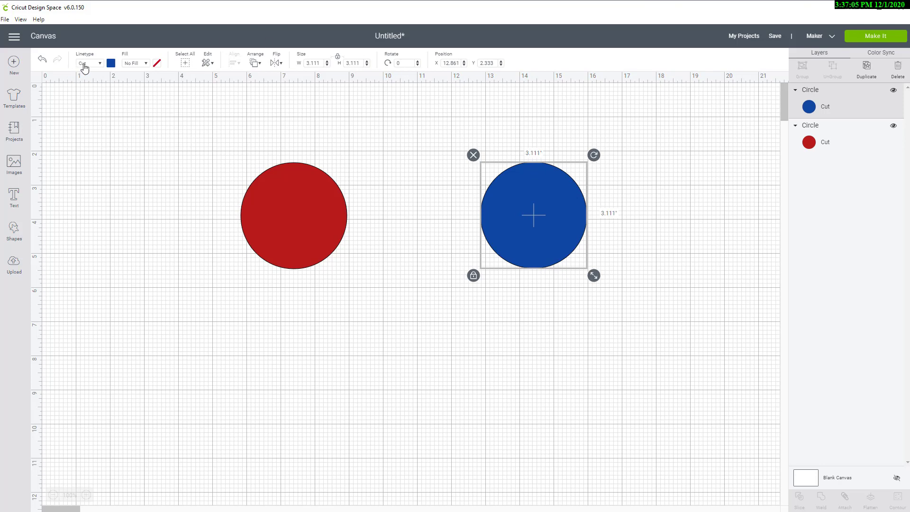
Step: Set the right circle's fill to Print using the uploaded flowers pattern
{"action": "left_click", "coordinate": [147, 65]}
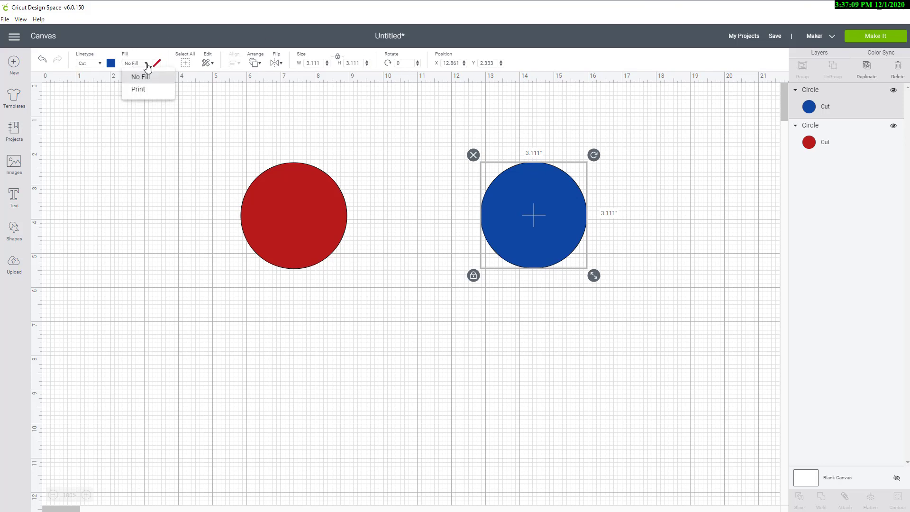
{"action": "left_click", "coordinate": [135, 90]}
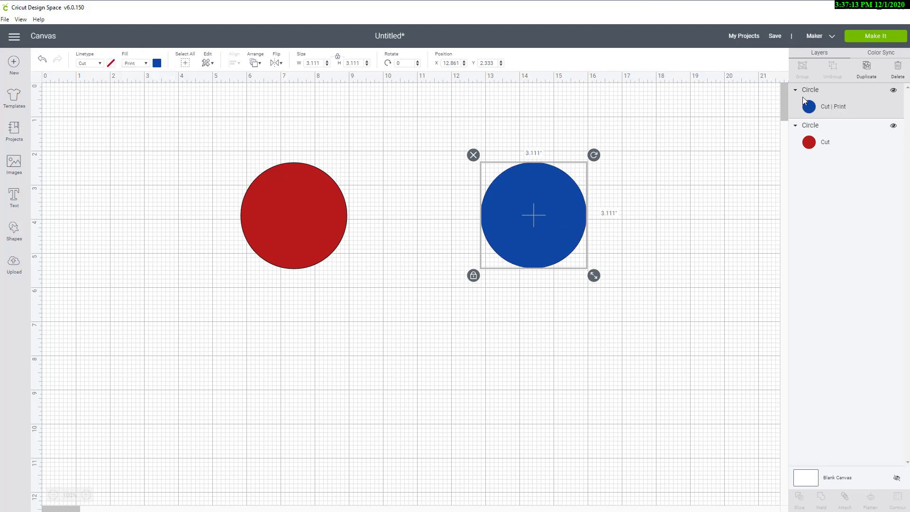
{"action": "left_click", "coordinate": [157, 65]}
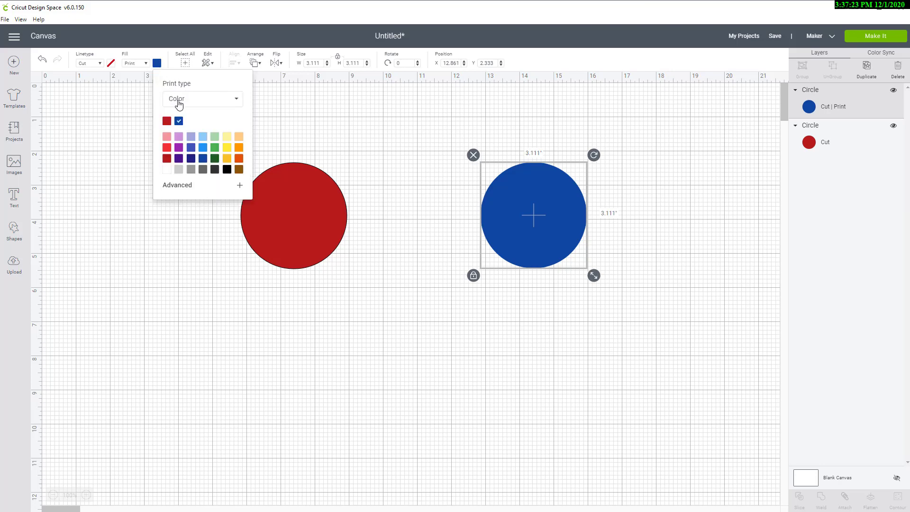
{"action": "left_click", "coordinate": [237, 104]}
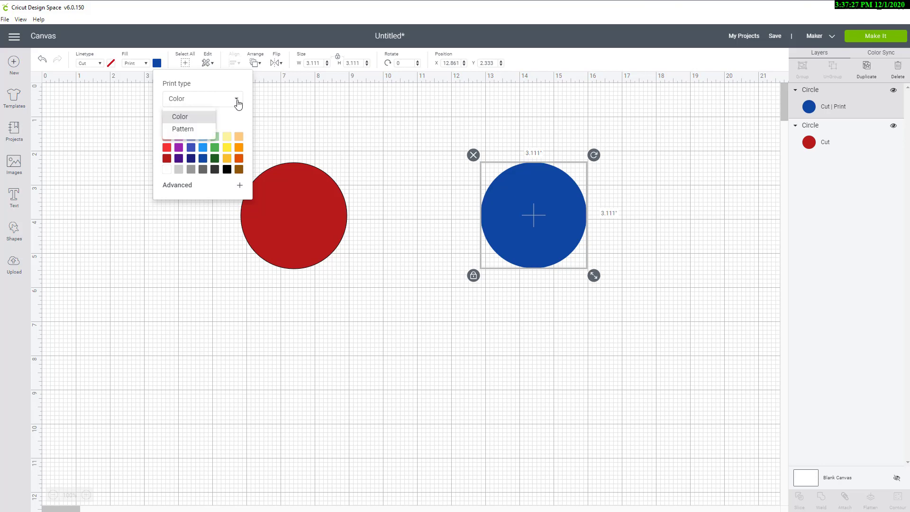
{"action": "left_click", "coordinate": [181, 130]}
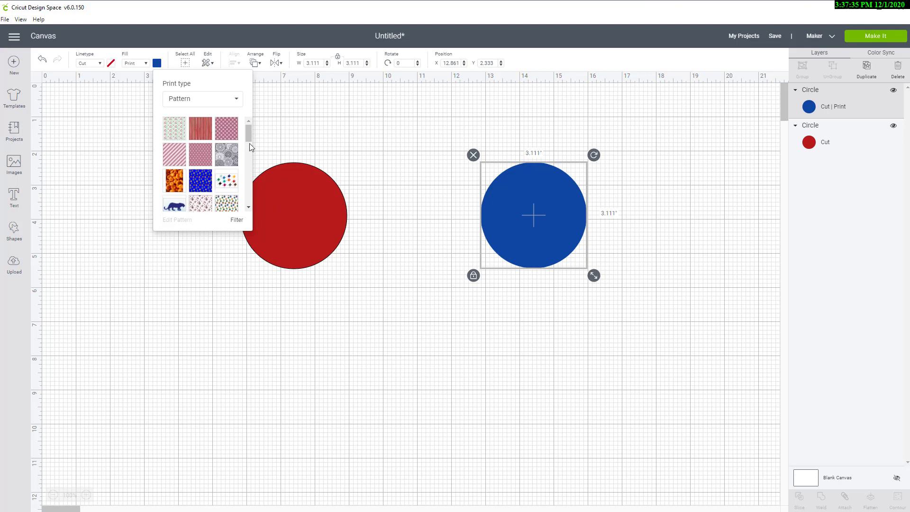
{"action": "mouse_move", "coordinate": [248, 136]}
{"action": "left_mouse_down"}
{"action": "mouse_move", "coordinate": [244, 214]}
{"action": "mouse_move", "coordinate": [255, 135]}
{"action": "left_mouse_up"}
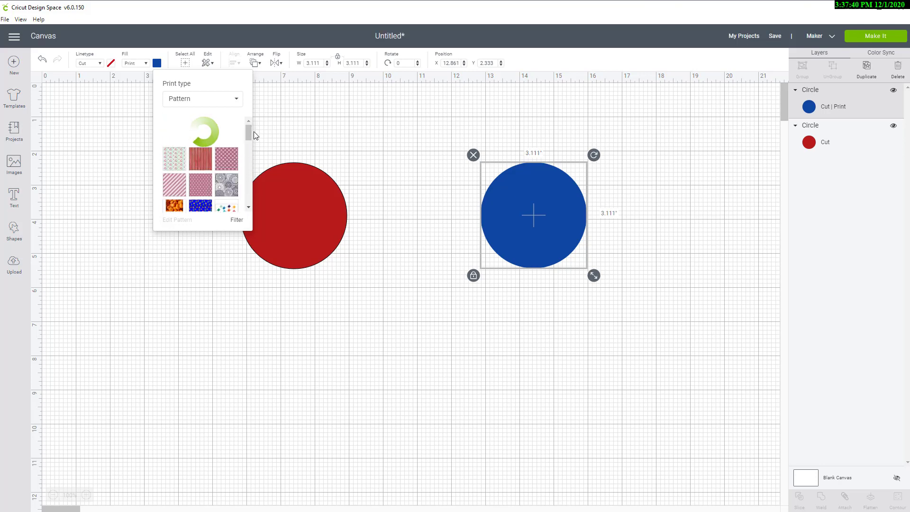
{"action": "left_click", "coordinate": [174, 135]}
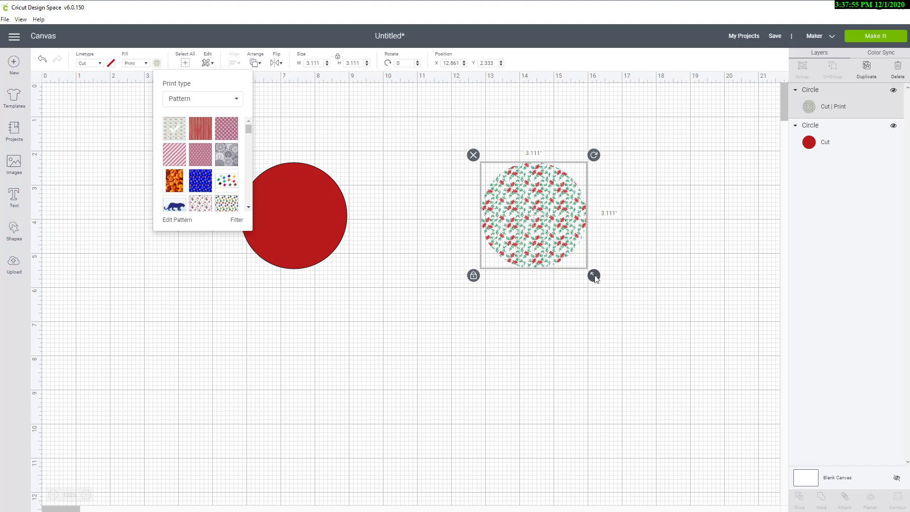
Step: Enlarge the patterned circle to about 7.26 in and the red circle to about 7.06 in, shifting it left
{"action": "left_click_drag", "start_coordinate": [594, 276], "coordinate": [741, 418]}
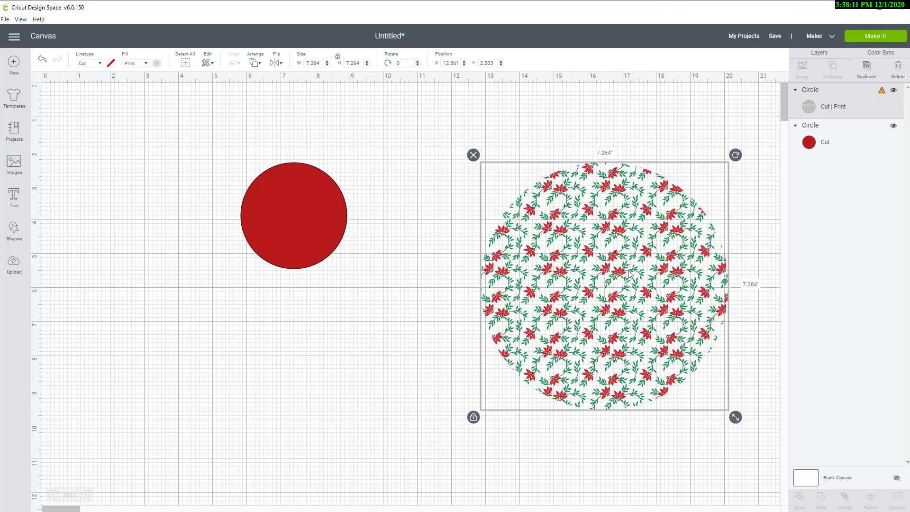
{"action": "left_click", "coordinate": [303, 212]}
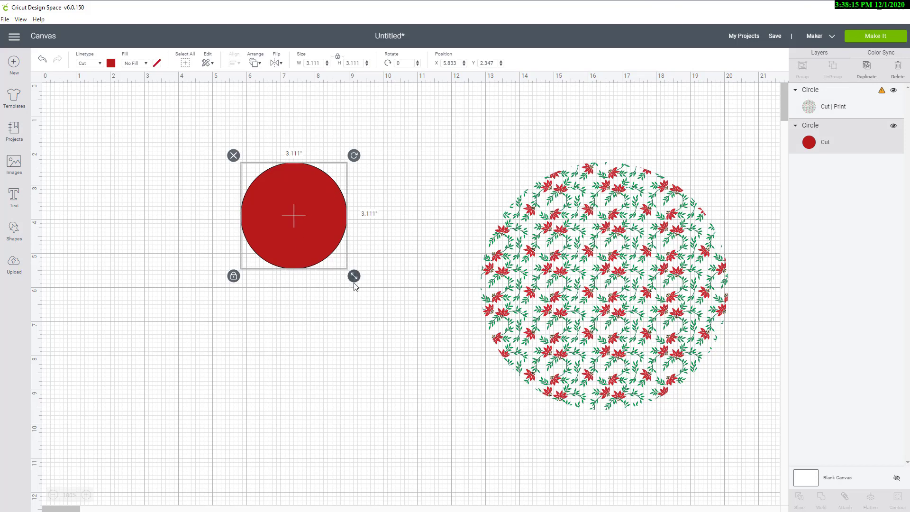
{"action": "left_click_drag", "start_coordinate": [354, 276], "coordinate": [449, 415]}
{"action": "left_click_drag", "start_coordinate": [408, 345], "coordinate": [307, 319]}
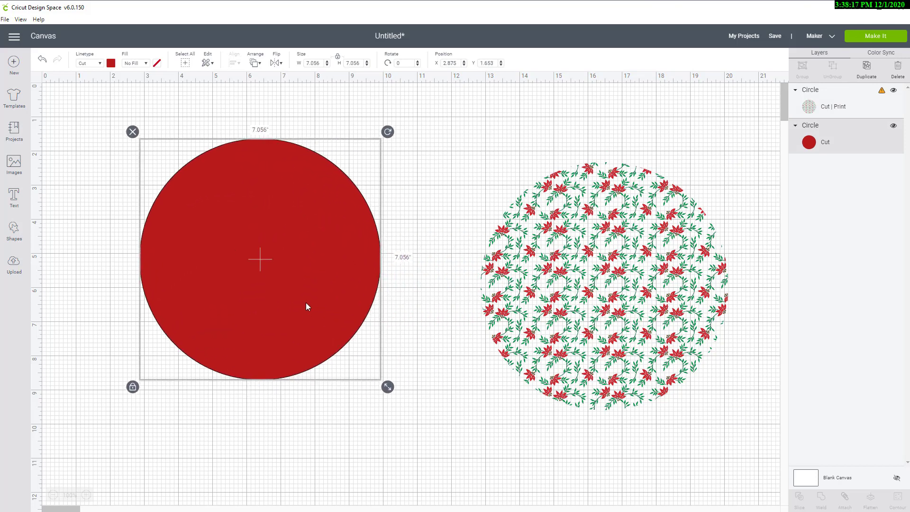
Step: Set the red circle's fill to Print with the red buffalo plaid pattern
{"action": "left_click", "coordinate": [147, 64]}
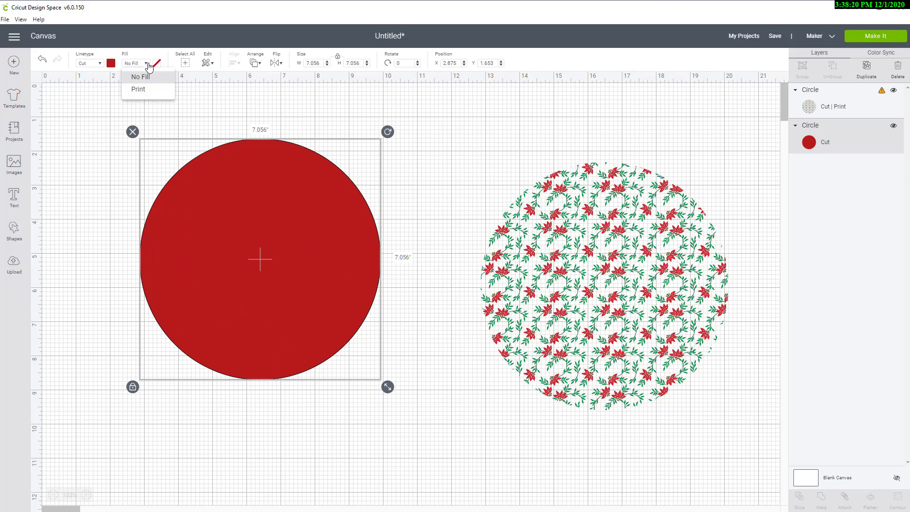
{"action": "left_click", "coordinate": [137, 96]}
{"action": "left_click", "coordinate": [157, 64]}
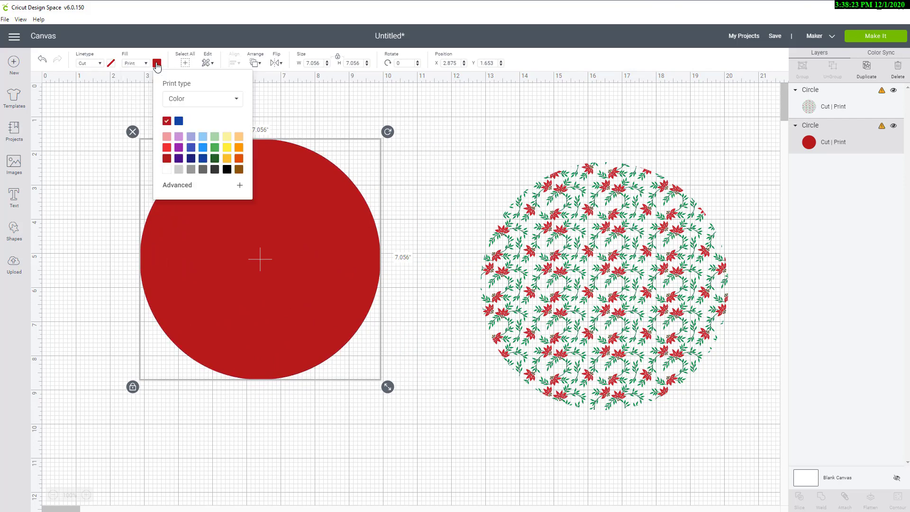
{"action": "left_click", "coordinate": [157, 64]}
{"action": "left_click", "coordinate": [157, 64]}
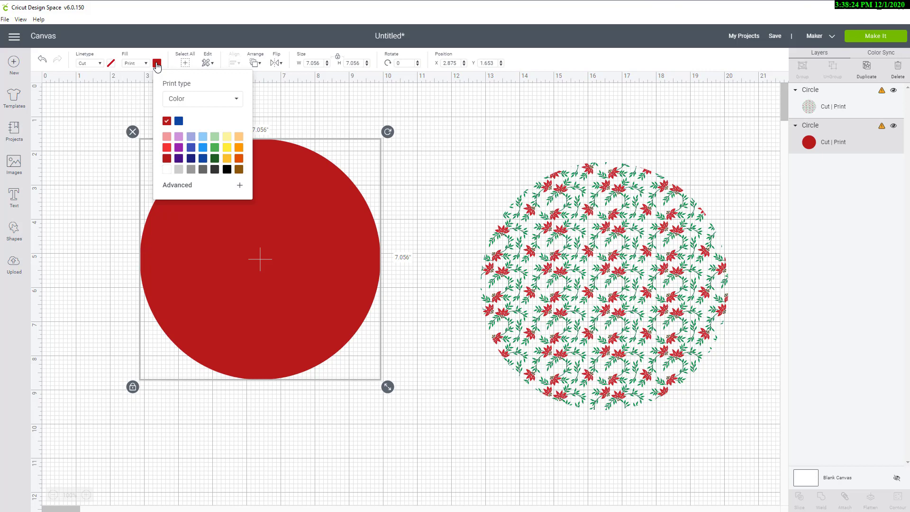
{"action": "left_click", "coordinate": [182, 100]}
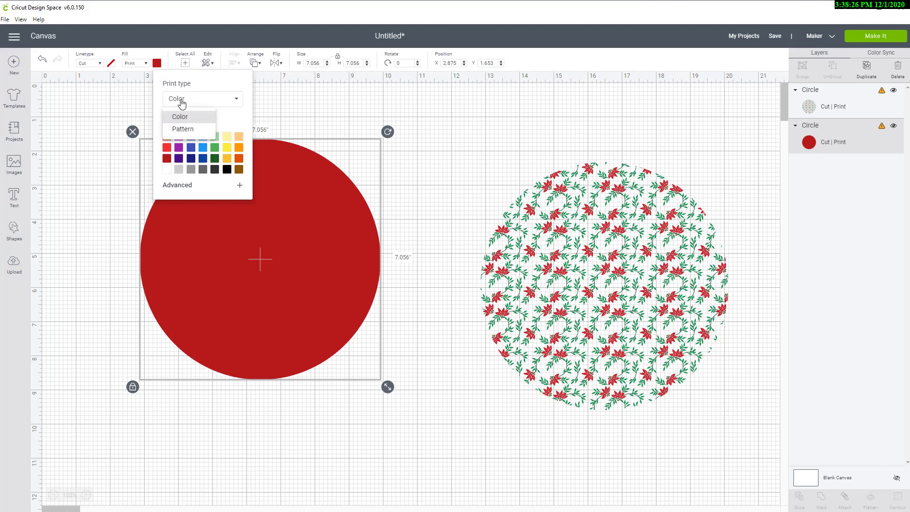
{"action": "left_click", "coordinate": [181, 128]}
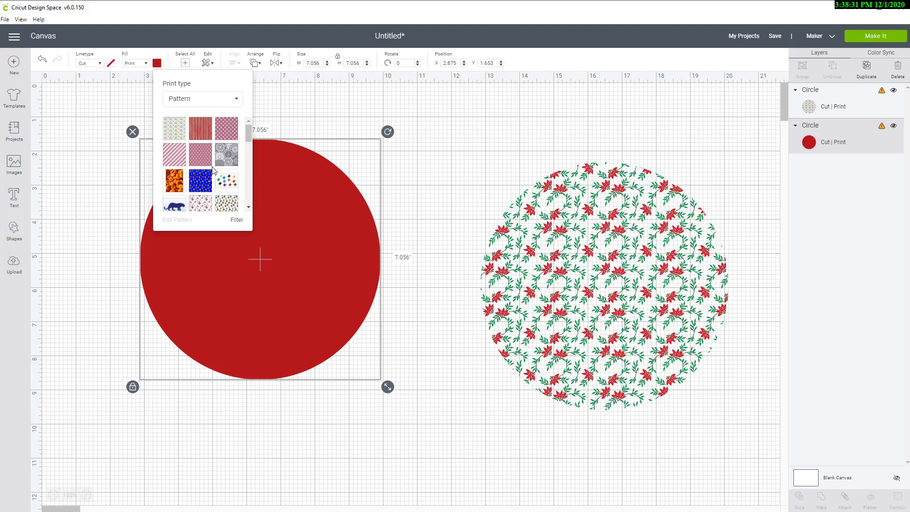
{"action": "scroll", "coordinate": [212, 170], "scroll_direction": "down", "scroll_amount": 5}
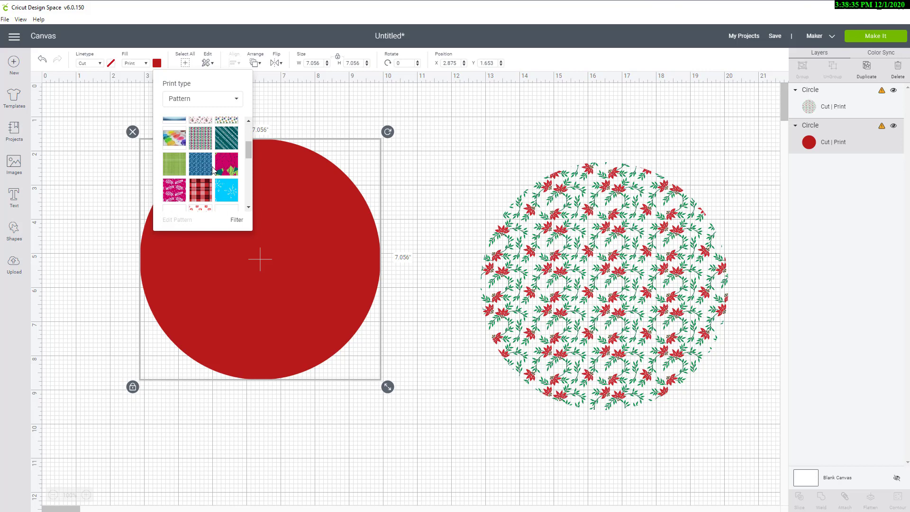
{"action": "left_click", "coordinate": [201, 194]}
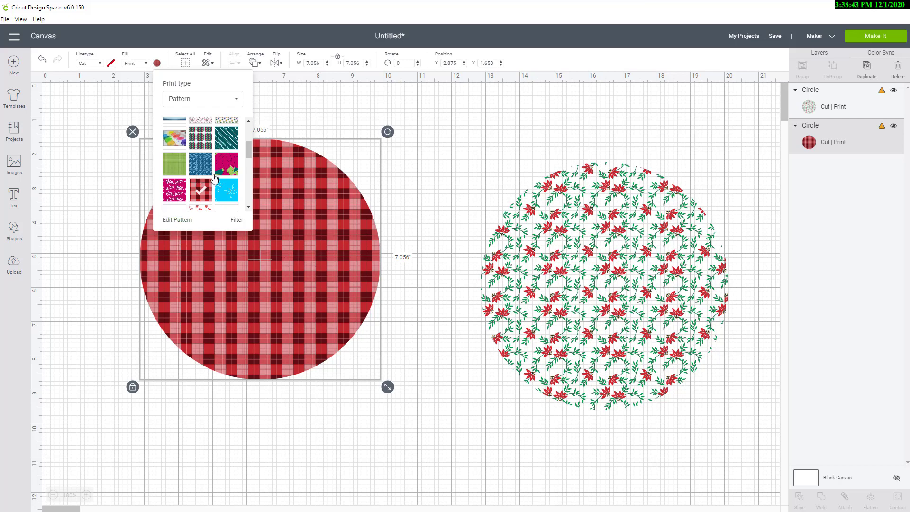
Step: Edit the plaid pattern and set its scale to 400
{"action": "left_click", "coordinate": [186, 221]}
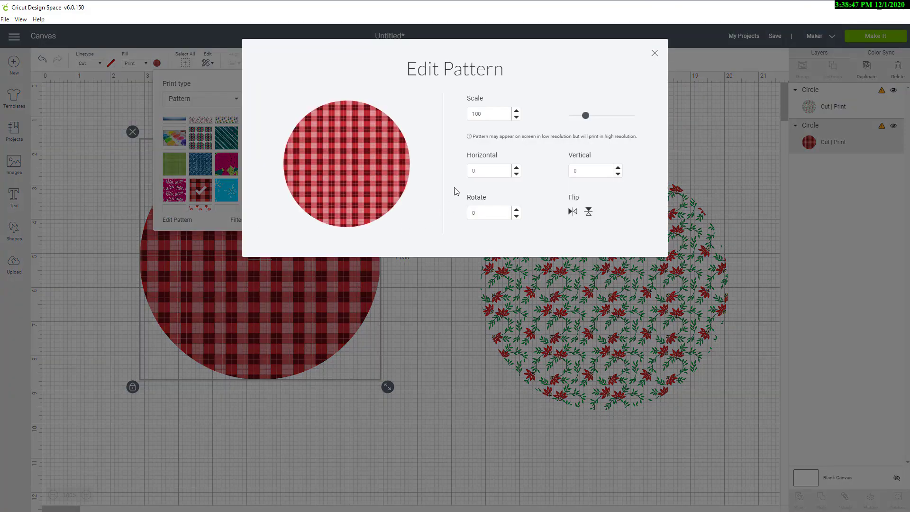
{"action": "left_click", "coordinate": [517, 112]}
{"action": "left_click", "coordinate": [517, 112]}
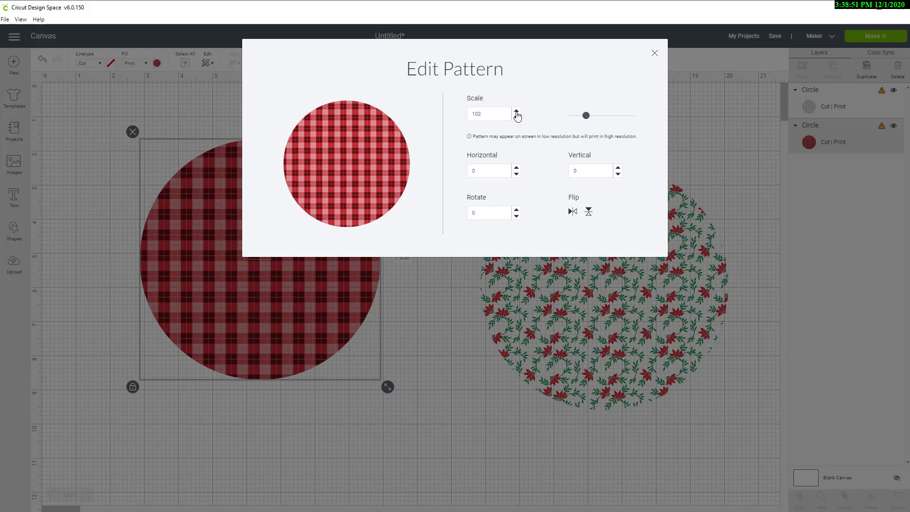
{"action": "left_click", "coordinate": [517, 112]}
{"action": "left_click", "coordinate": [517, 112]}
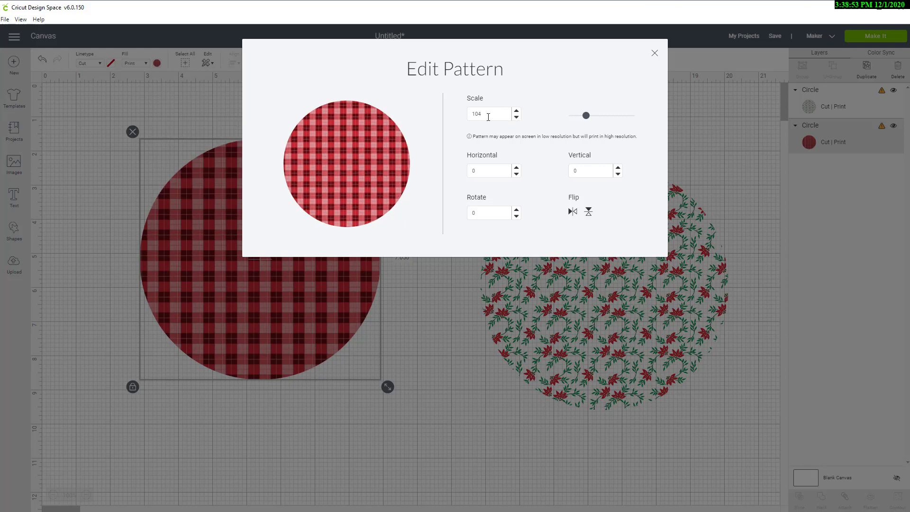
{"action": "left_click_drag", "start_coordinate": [488, 117], "coordinate": [465, 118]}
{"action": "type", "text": "200"}
{"action": "key", "text": "Return"}
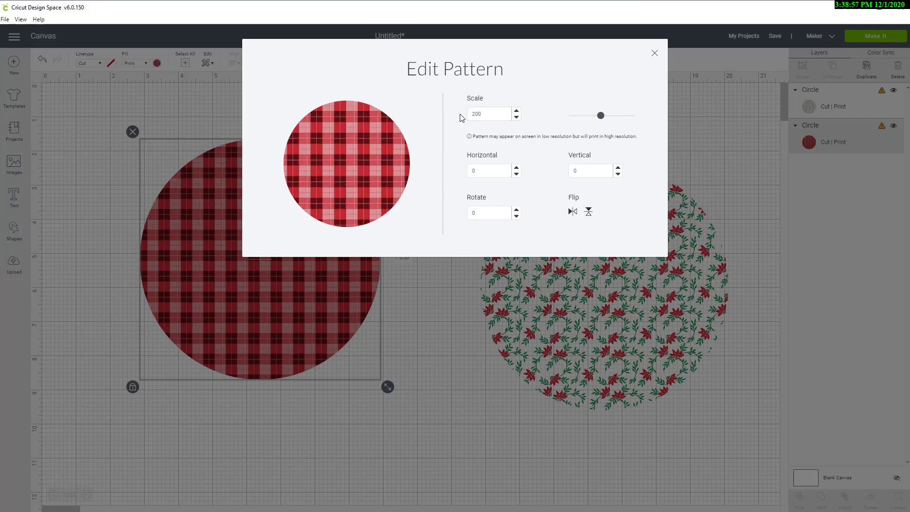
{"action": "left_click_drag", "start_coordinate": [488, 113], "coordinate": [467, 117]}
{"action": "type", "text": "400"}
{"action": "key", "text": "Return"}
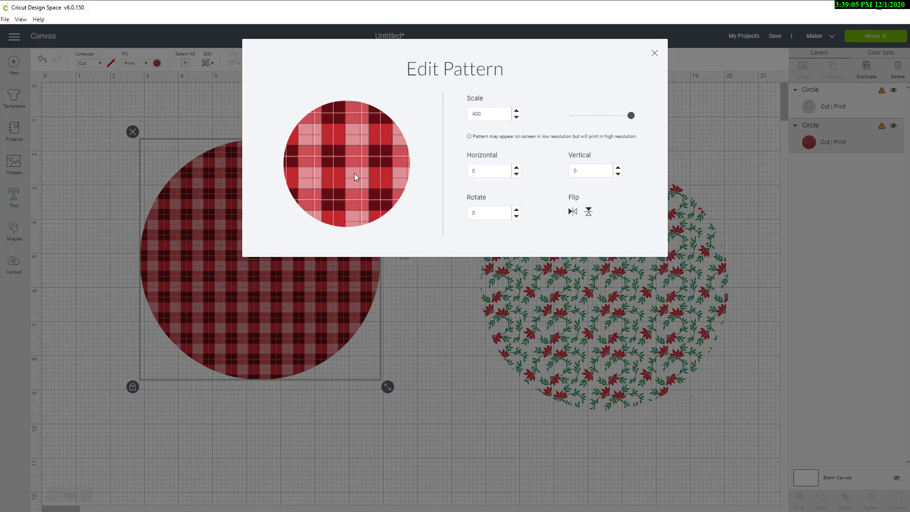
Step: Reopen the plaid circle's pattern editor and set the pattern scale to 150
{"action": "left_click", "coordinate": [655, 55]}
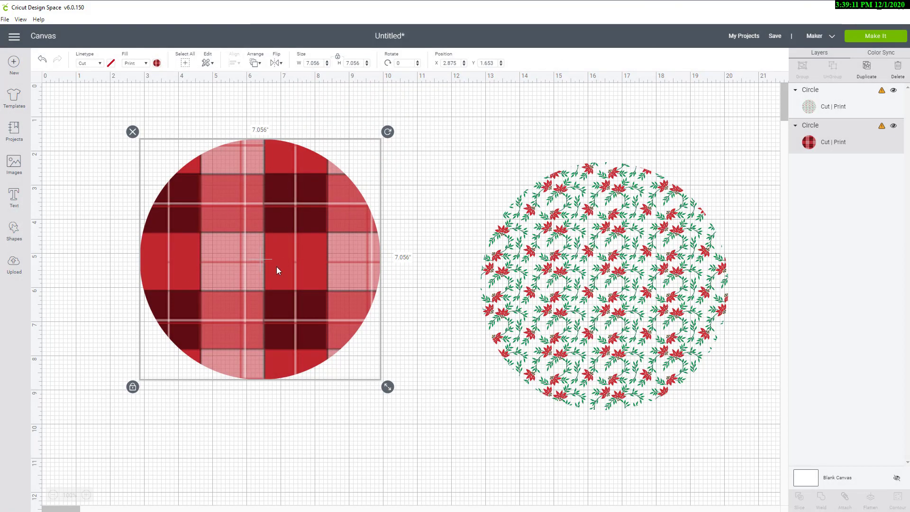
{"action": "left_click", "coordinate": [157, 63]}
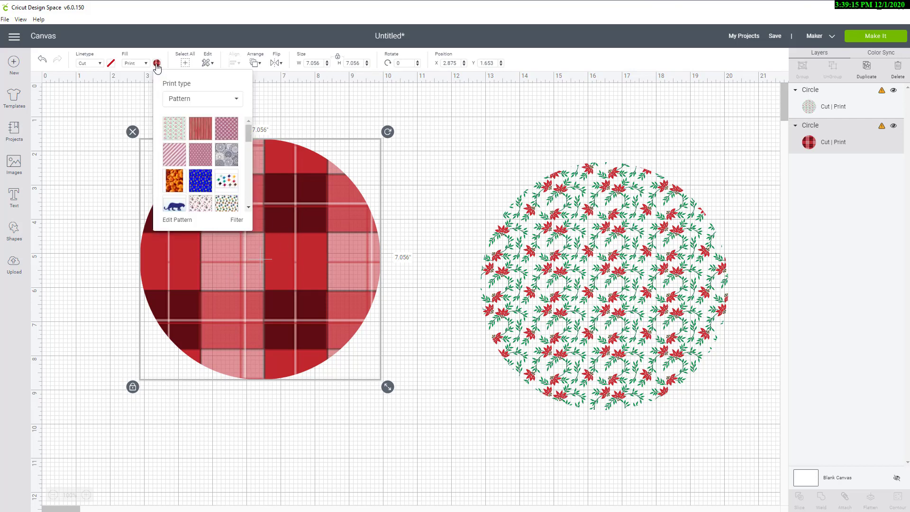
{"action": "left_click", "coordinate": [182, 221]}
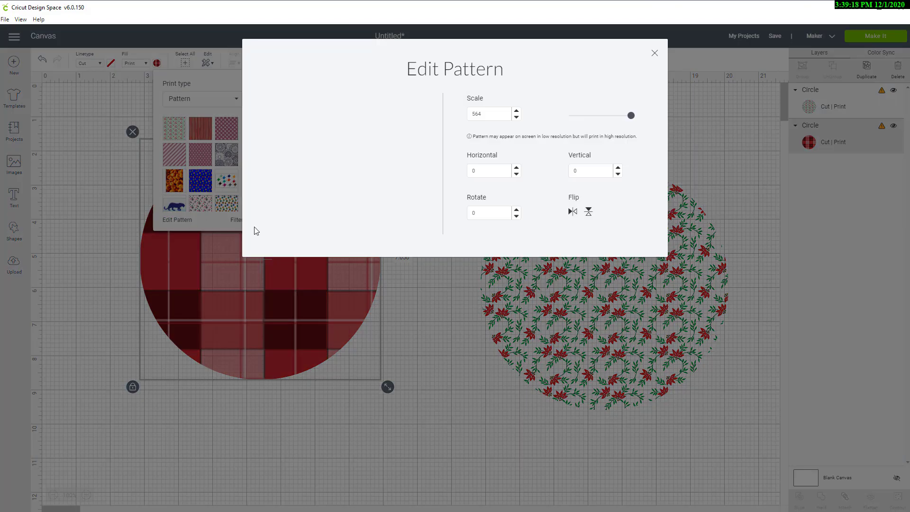
{"action": "double_click", "coordinate": [497, 112]}
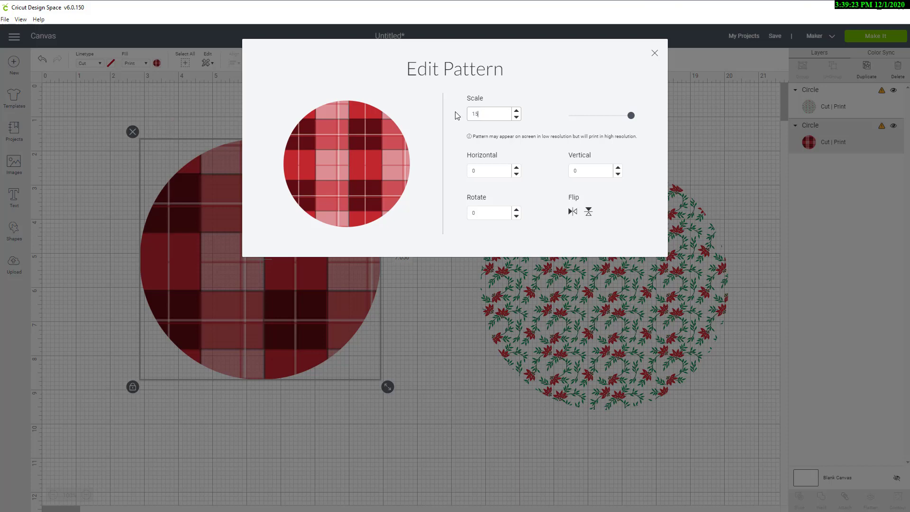
{"action": "key", "text": "Return"}
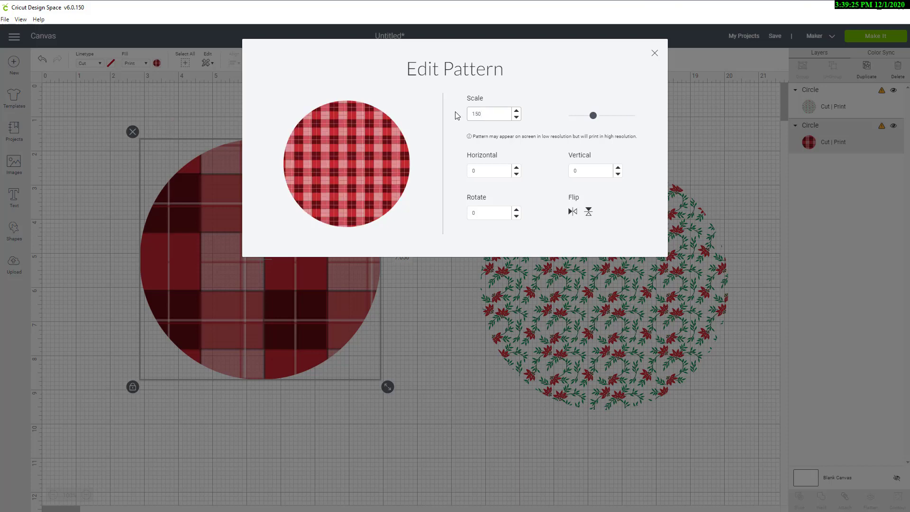
{"action": "left_click", "coordinate": [655, 54]}
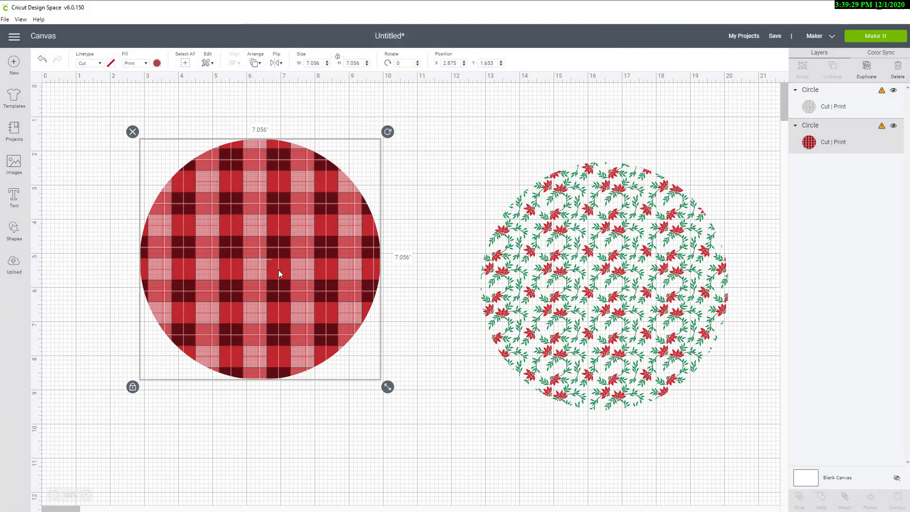
Step: Move the plaid circle slightly left and the flowers circle up and to the left
{"action": "left_click_drag", "start_coordinate": [283, 271], "coordinate": [248, 262]}
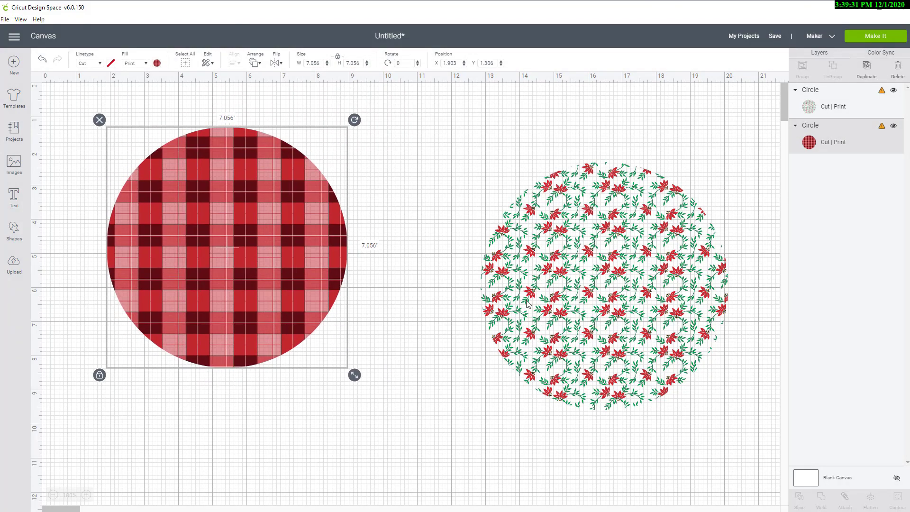
{"action": "left_click_drag", "start_coordinate": [527, 303], "coordinate": [456, 253]}
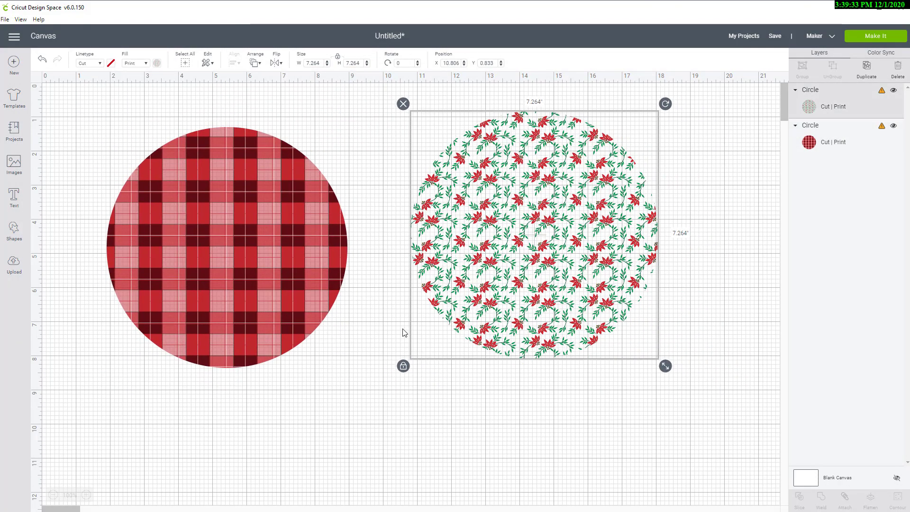
{"action": "left_click", "coordinate": [392, 420]}
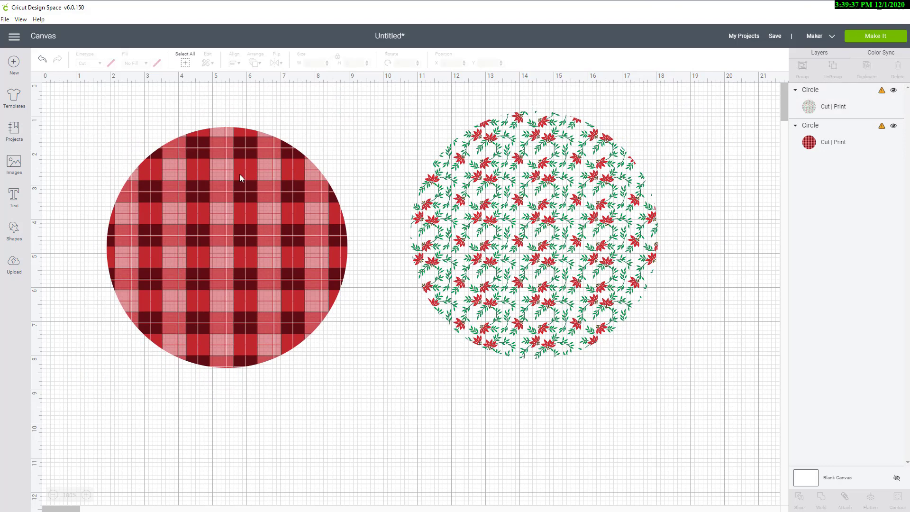
Step: Insert the uploaded Wreath 2 image onto the canvas
{"action": "left_click", "coordinate": [14, 267]}
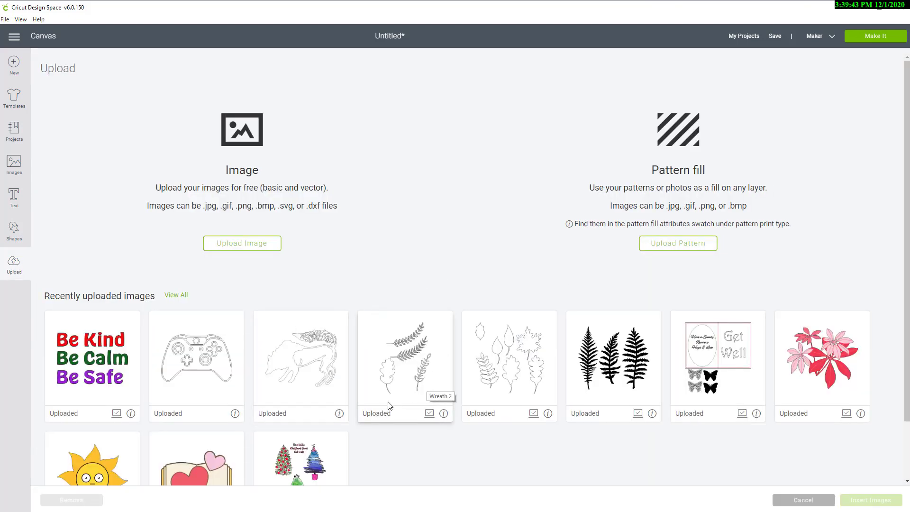
{"action": "left_click", "coordinate": [396, 378]}
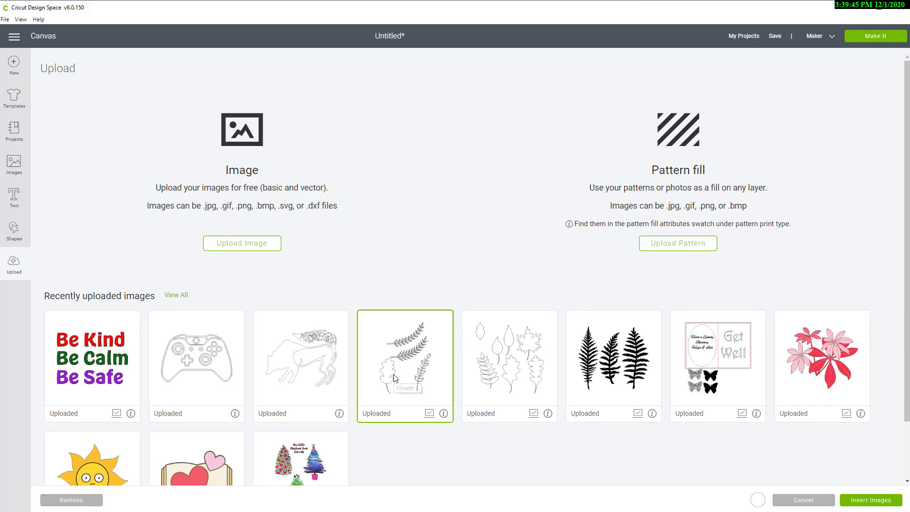
{"action": "left_click", "coordinate": [869, 501]}
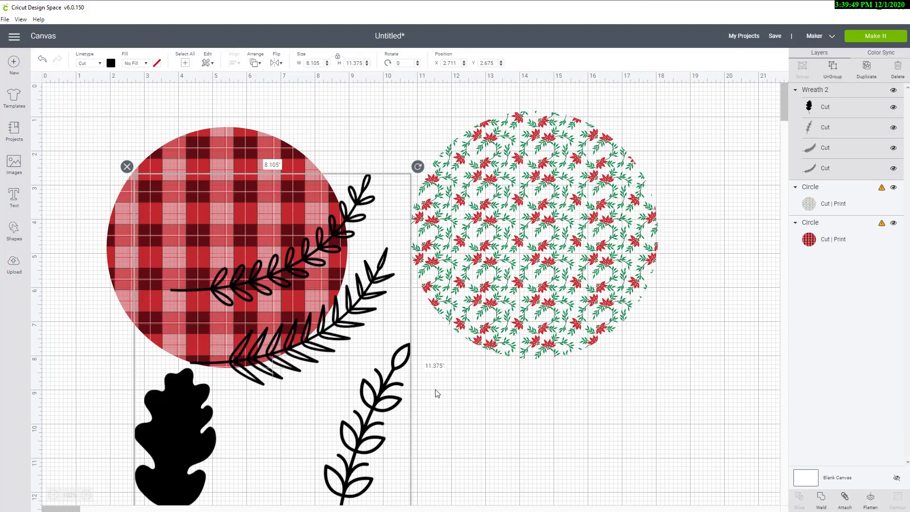
Step: Move the wreath image to the right and ungroup it into separate pieces
{"action": "left_click_drag", "start_coordinate": [398, 402], "coordinate": [764, 369]}
{"action": "left_click", "coordinate": [833, 67]}
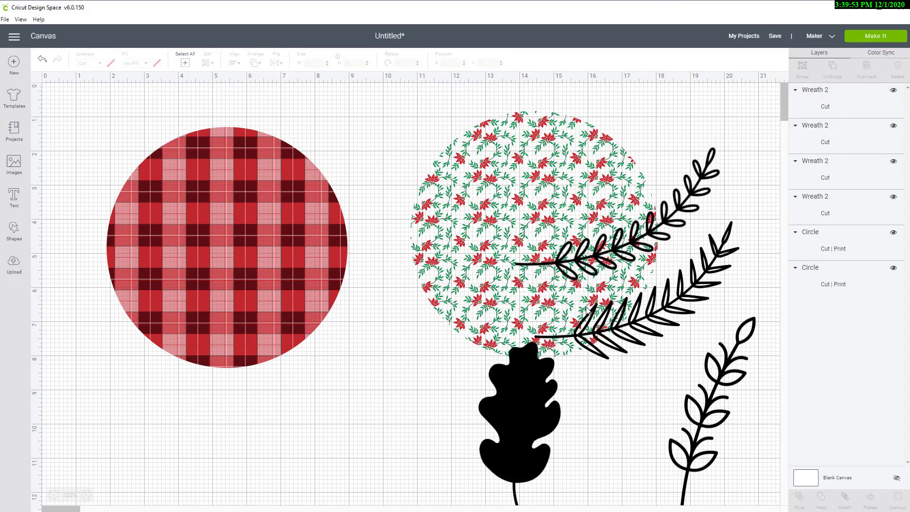
Step: Move the oak leaf below the circles and set its fill to Print
{"action": "left_click_drag", "start_coordinate": [512, 407], "coordinate": [383, 397]}
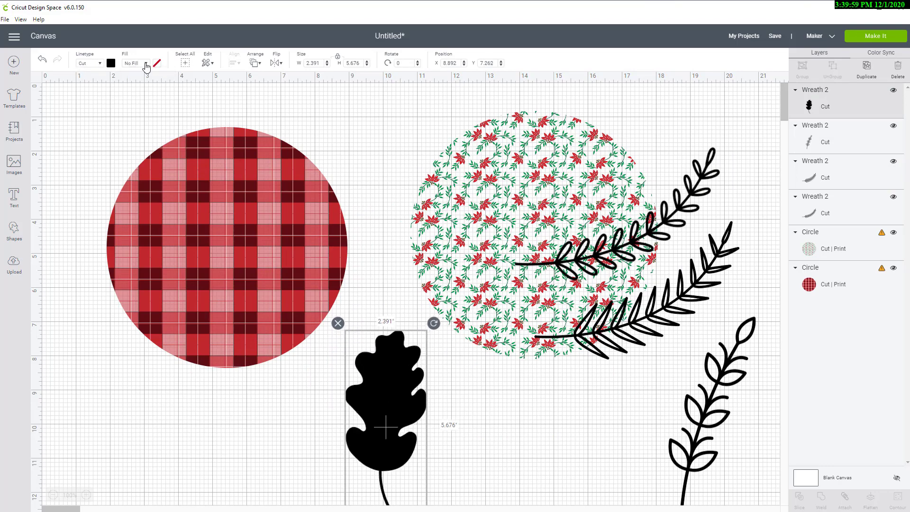
{"action": "left_click", "coordinate": [146, 64]}
{"action": "left_click", "coordinate": [136, 90]}
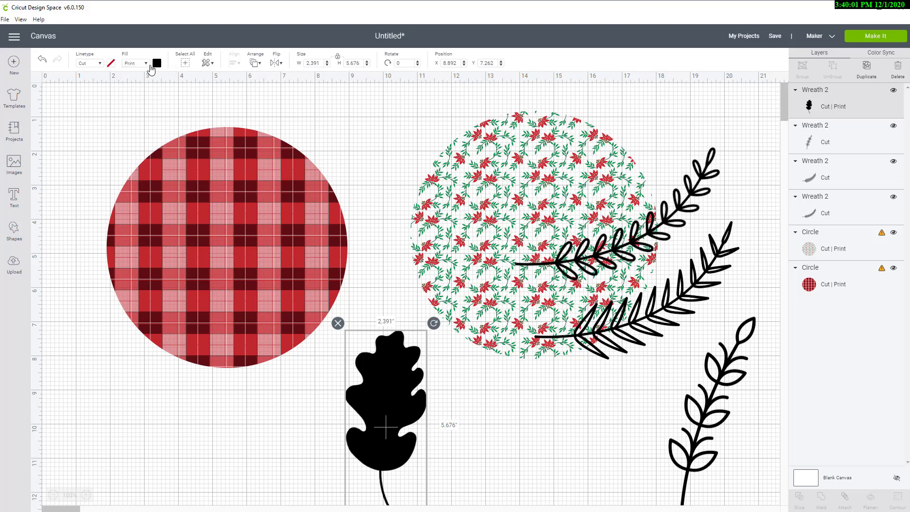
Step: Switch the leaf's print type to Pattern and apply the green plaid pattern
{"action": "left_click", "coordinate": [157, 64]}
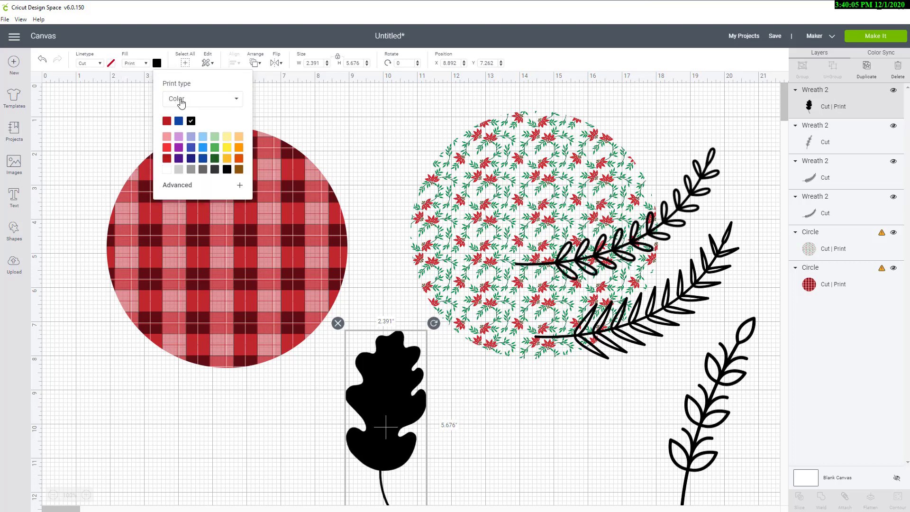
{"action": "left_click", "coordinate": [181, 103]}
{"action": "left_click", "coordinate": [181, 135]}
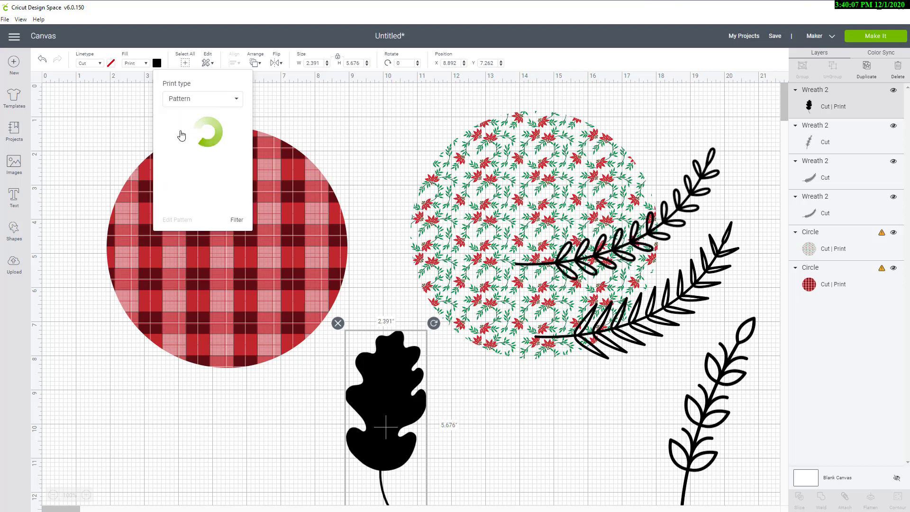
{"action": "scroll", "coordinate": [213, 162], "scroll_direction": "down", "scroll_amount": 4}
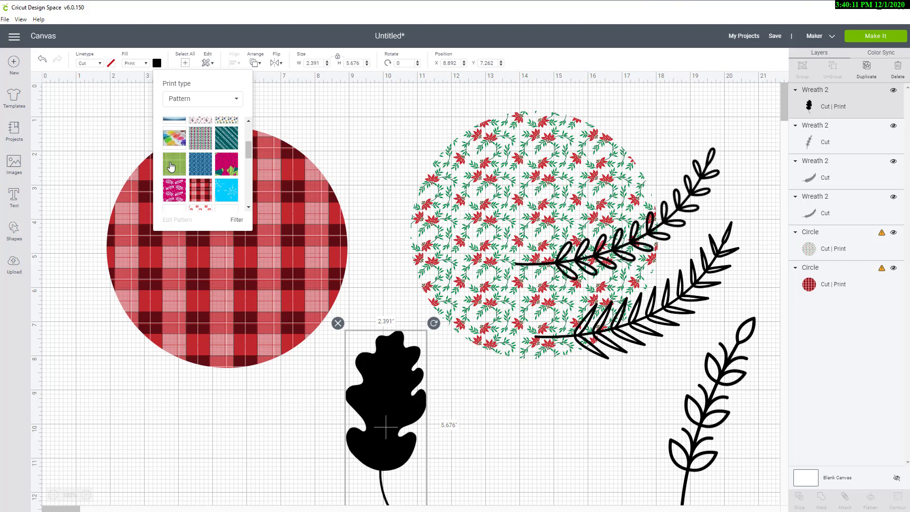
{"action": "left_click", "coordinate": [171, 165]}
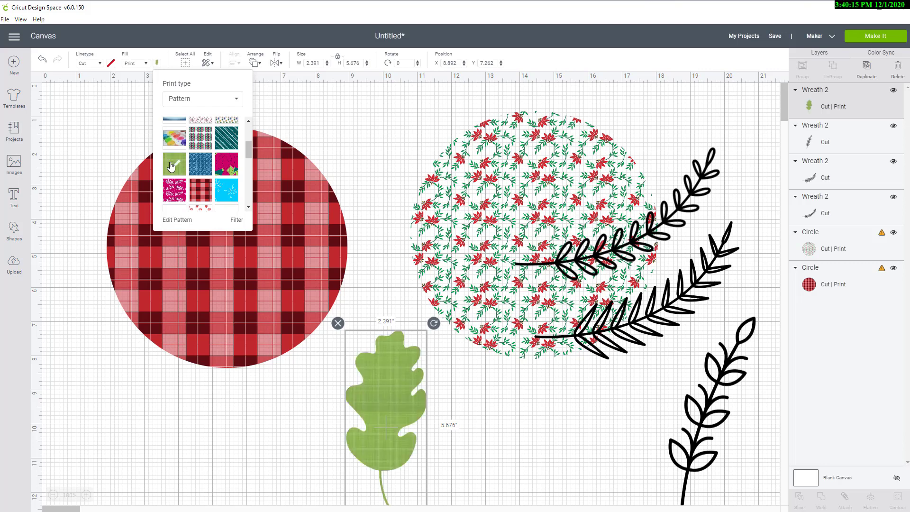
Step: Edit the leaf's pattern, setting horizontal offset to 45, rotation to 45 and scale to 125
{"action": "left_click", "coordinate": [177, 219]}
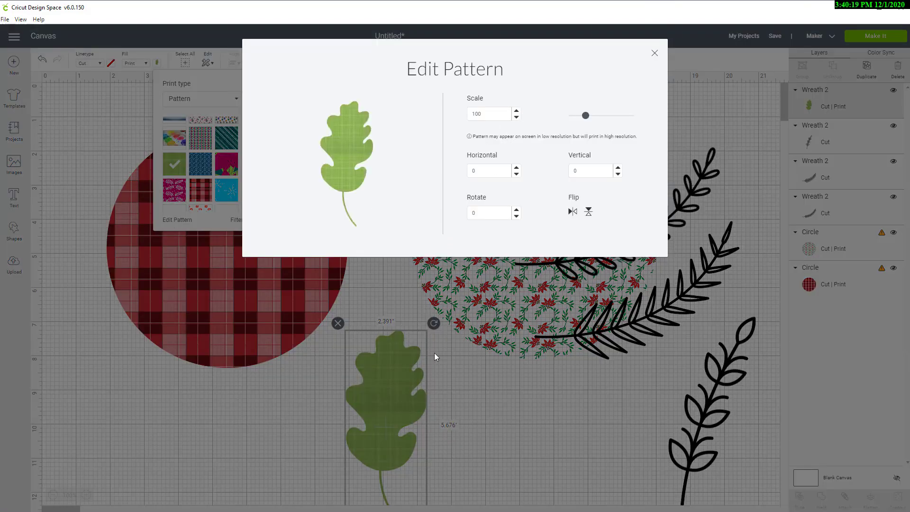
{"action": "left_click_drag", "start_coordinate": [494, 169], "coordinate": [460, 172]}
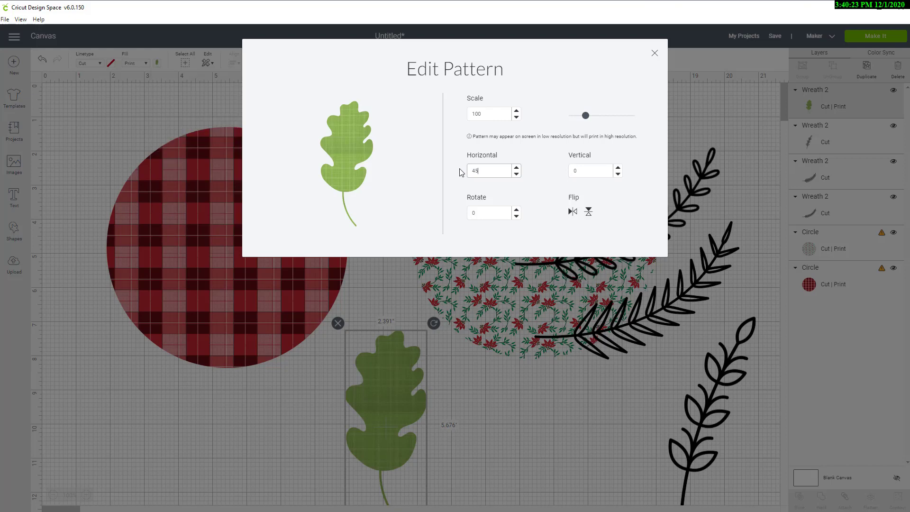
{"action": "key", "text": "Tab"}
{"action": "key", "text": "Tab"}
{"action": "left_click", "coordinate": [495, 112]}
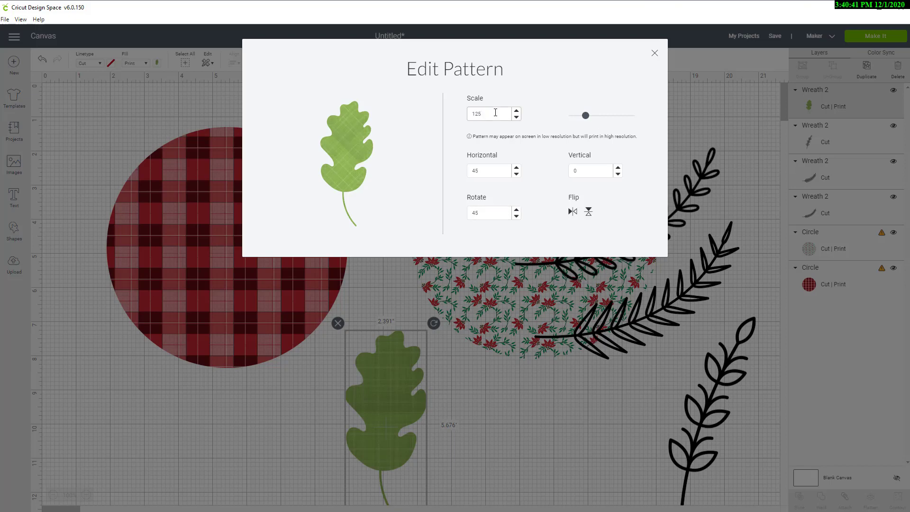
{"action": "key", "text": "Return"}
{"action": "left_click", "coordinate": [655, 53]}
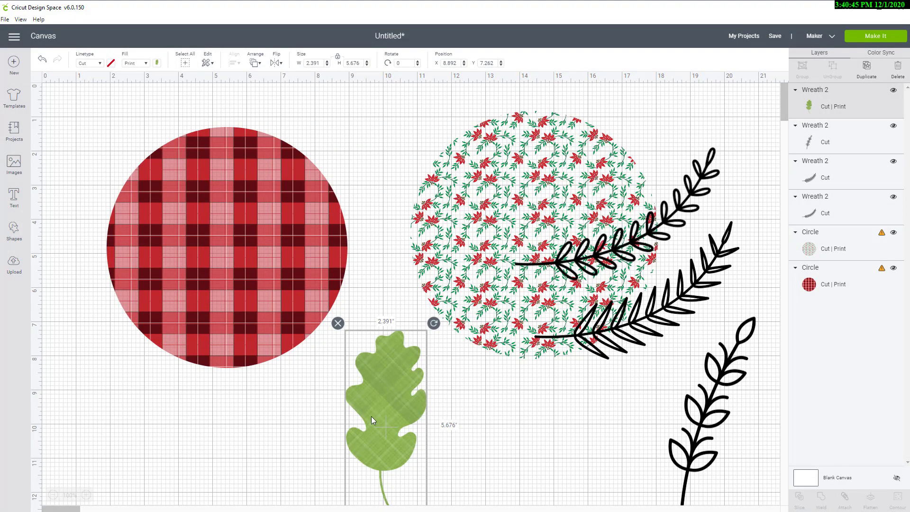
Step: Move the leaf to the upper left and shift the plaid circle right to overlap the flowers circle
{"action": "left_click_drag", "start_coordinate": [377, 402], "coordinate": [152, 388]}
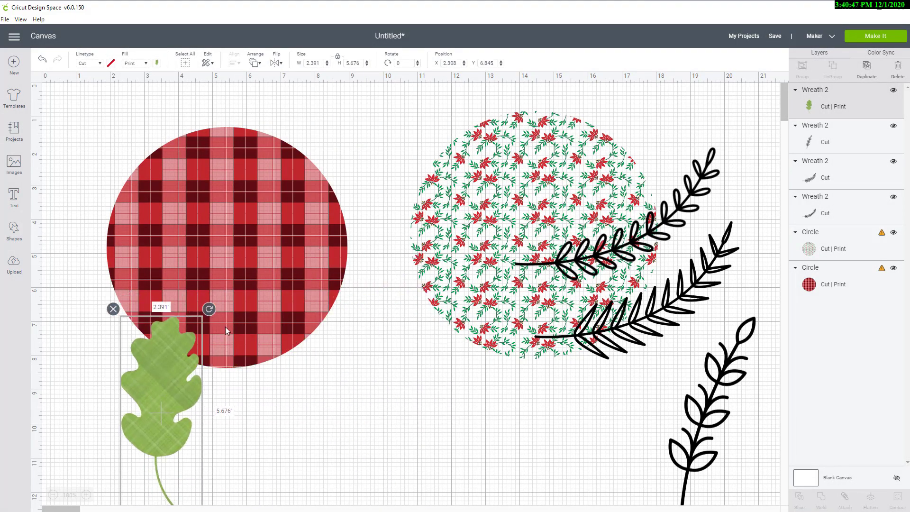
{"action": "left_click", "coordinate": [268, 272]}
{"action": "left_click_drag", "start_coordinate": [268, 272], "coordinate": [431, 219]}
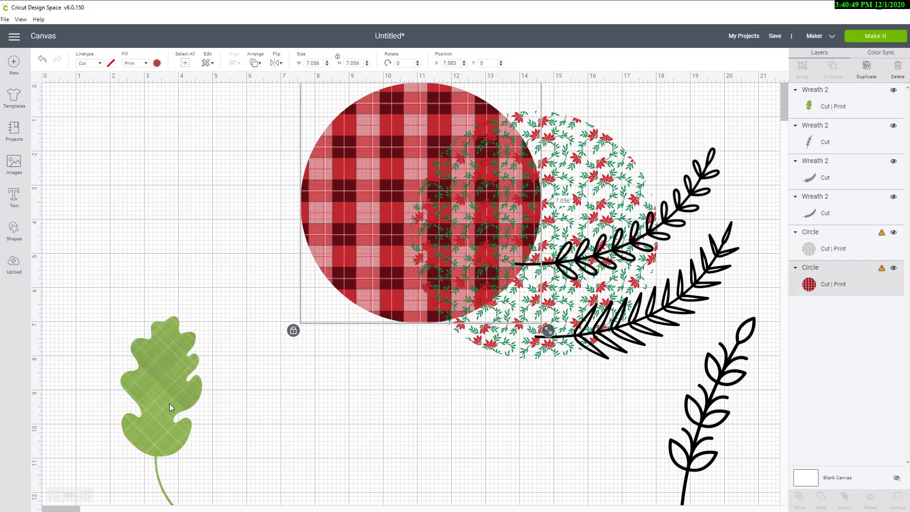
{"action": "left_click_drag", "start_coordinate": [169, 403], "coordinate": [183, 244]}
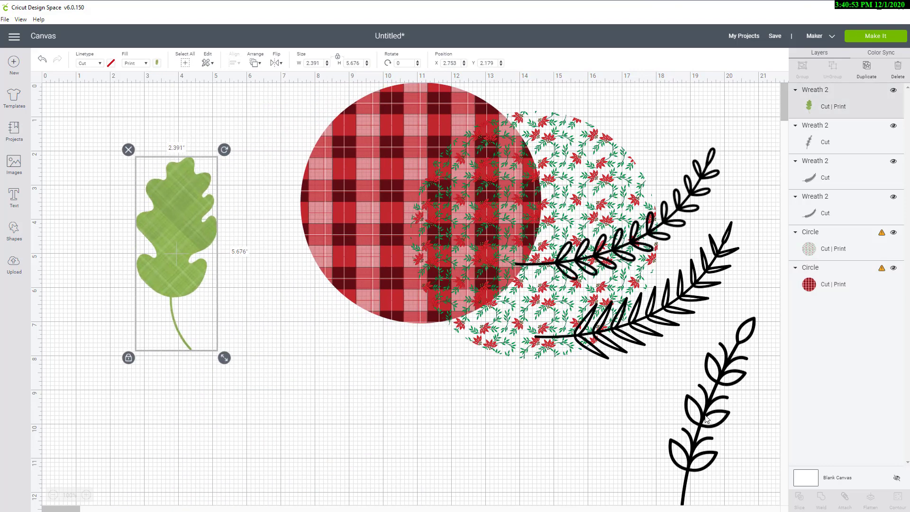
Step: Move the leafy sprig beside the oak leaf and hide all of its contours
{"action": "left_click_drag", "start_coordinate": [704, 425], "coordinate": [240, 379]}
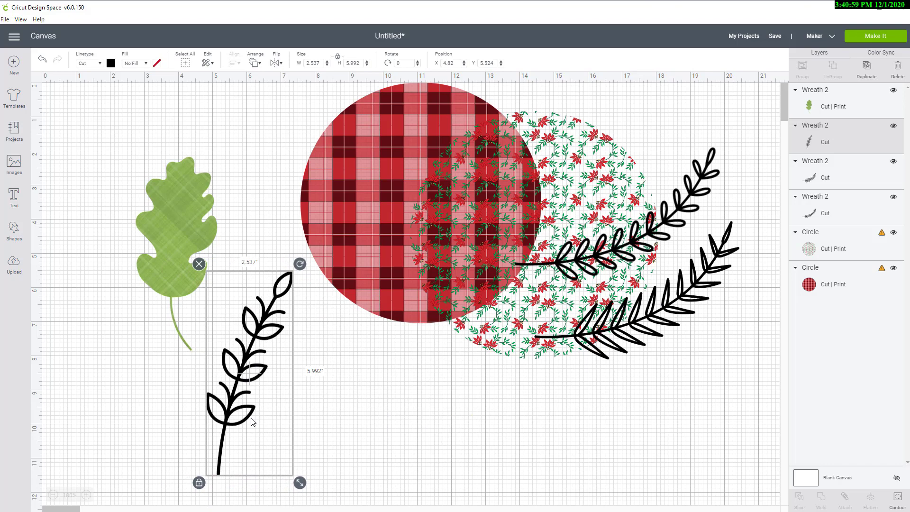
{"action": "left_click", "coordinate": [898, 498]}
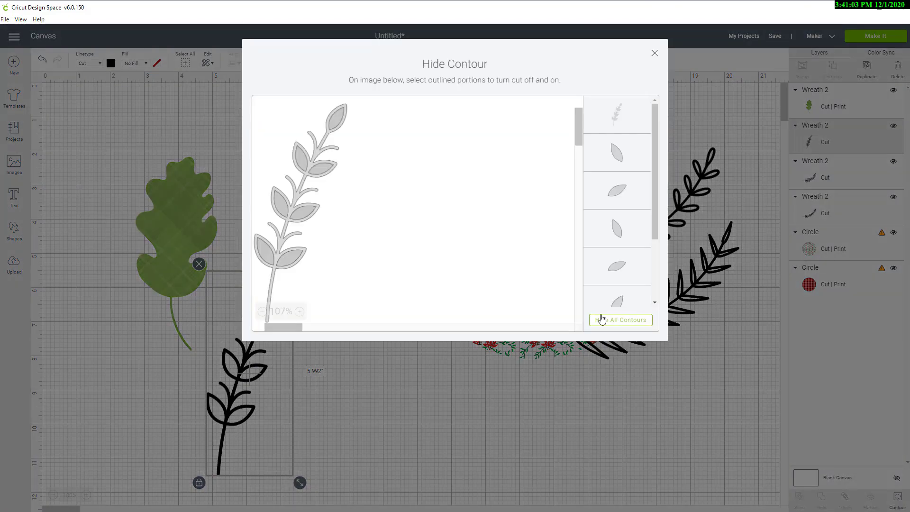
{"action": "left_click", "coordinate": [602, 321]}
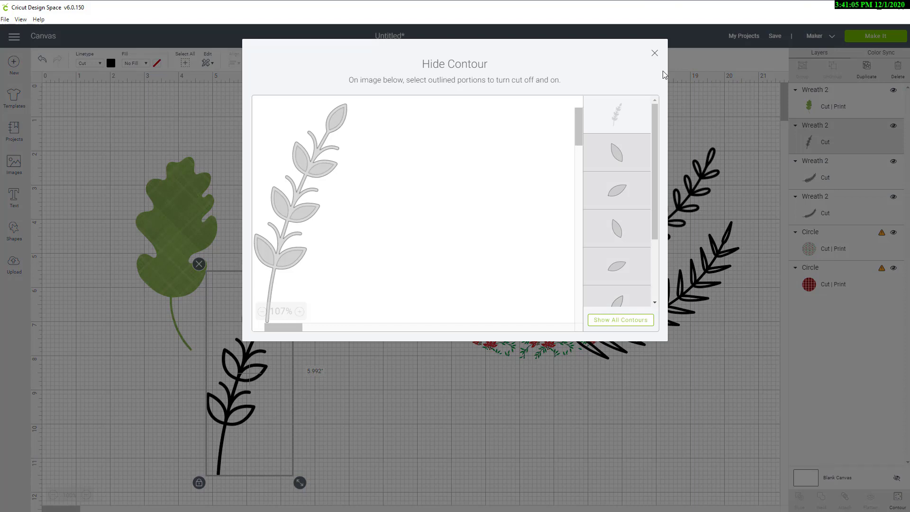
{"action": "left_click", "coordinate": [654, 53]}
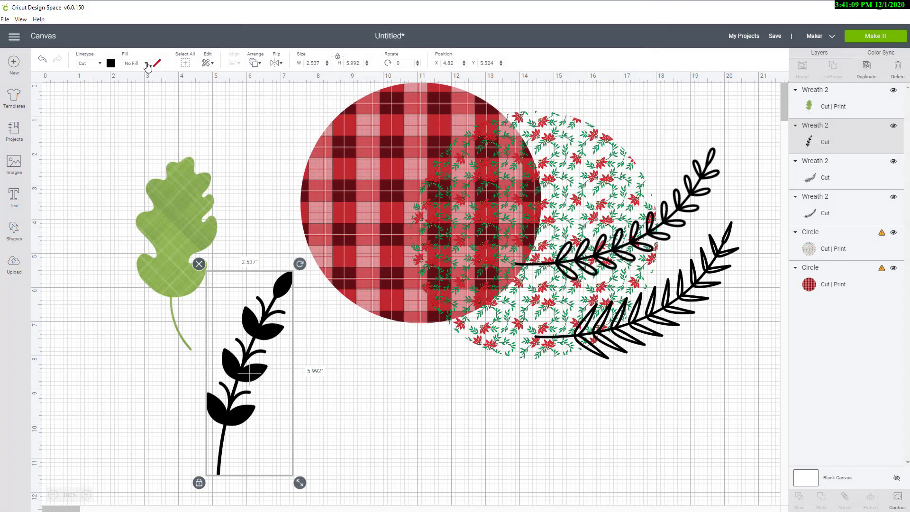
Step: Change the leafy sprig's fill from No Fill to Print
{"action": "left_click", "coordinate": [146, 64]}
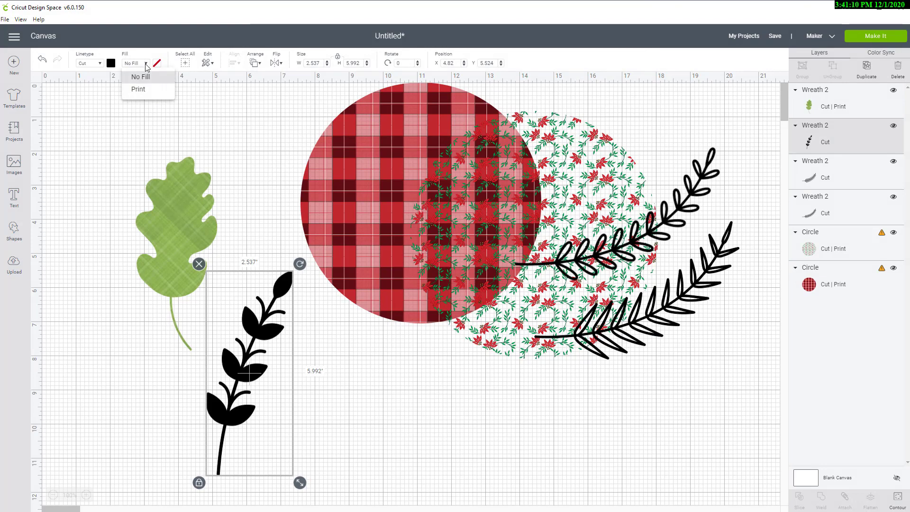
{"action": "left_click", "coordinate": [139, 90]}
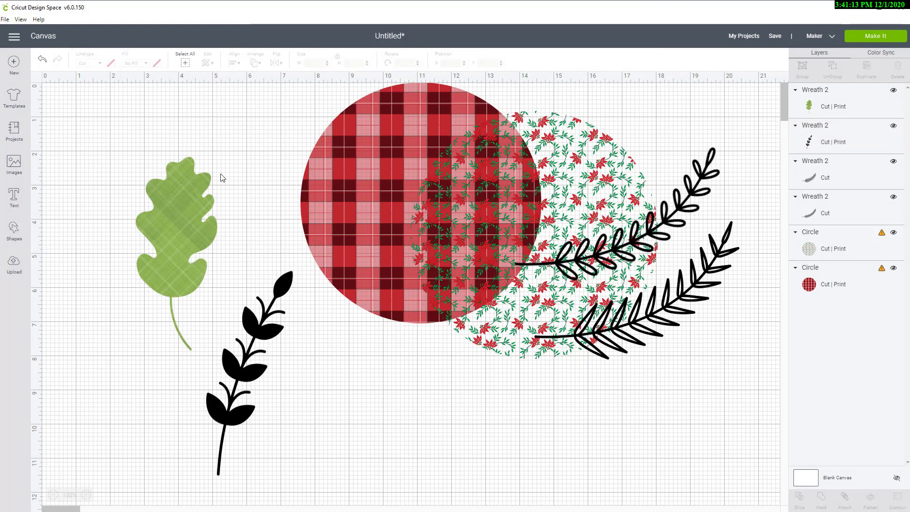
{"action": "left_click", "coordinate": [251, 323]}
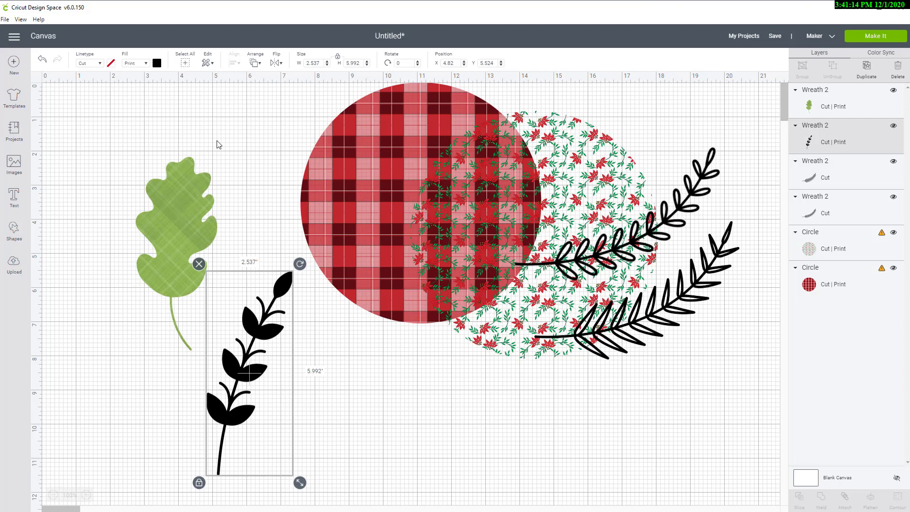
Step: Switch the sprig's print type to Pattern and apply the pink leaf-print pattern from the pattern list
{"action": "left_click", "coordinate": [157, 64]}
{"action": "left_click", "coordinate": [171, 99]}
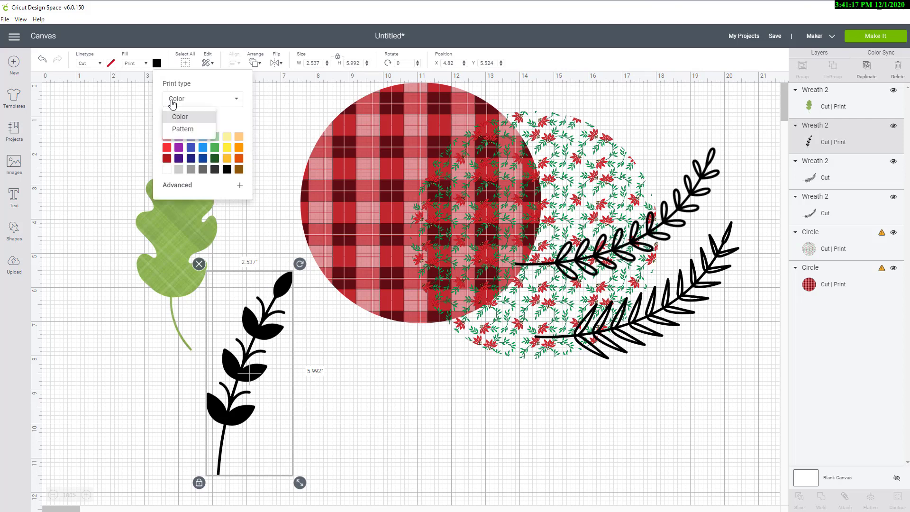
{"action": "left_click", "coordinate": [178, 135]}
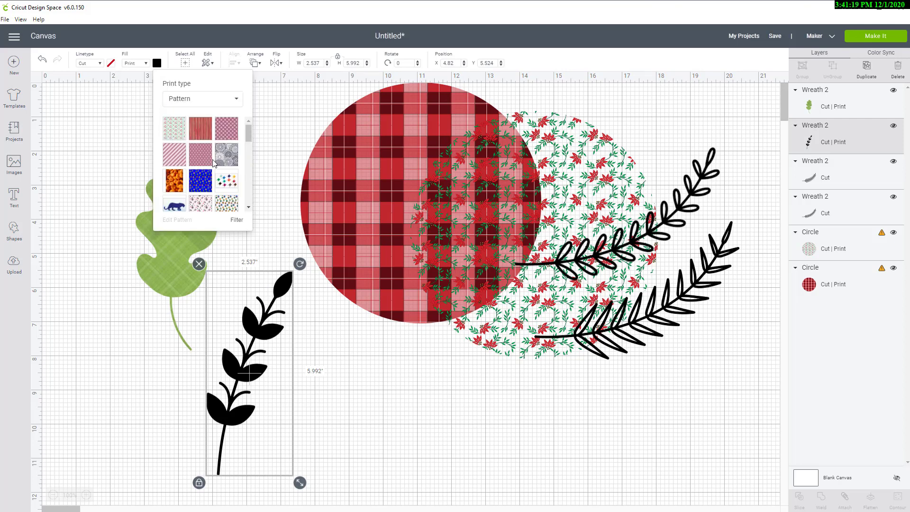
{"action": "scroll", "coordinate": [213, 163], "scroll_direction": "down", "scroll_amount": 3}
{"action": "scroll", "coordinate": [214, 163], "scroll_direction": "down", "scroll_amount": 2}
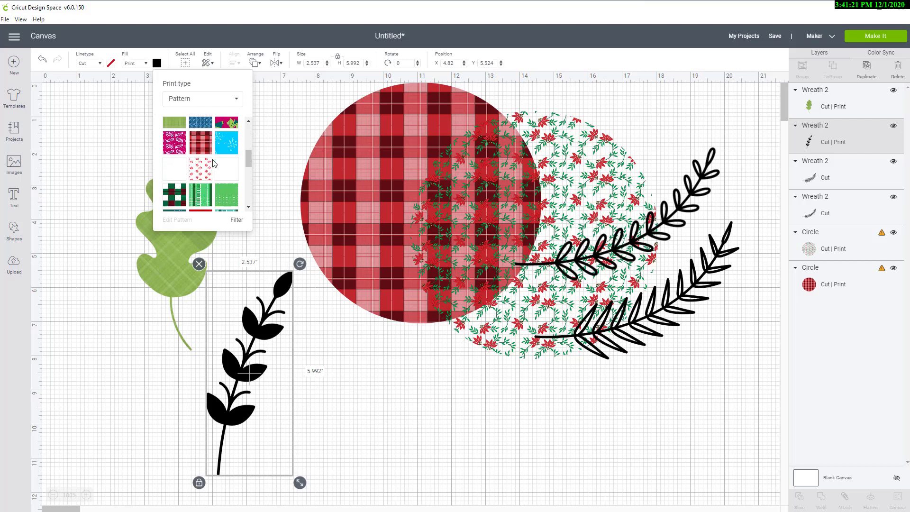
{"action": "scroll", "coordinate": [214, 163], "scroll_direction": "down", "scroll_amount": 8}
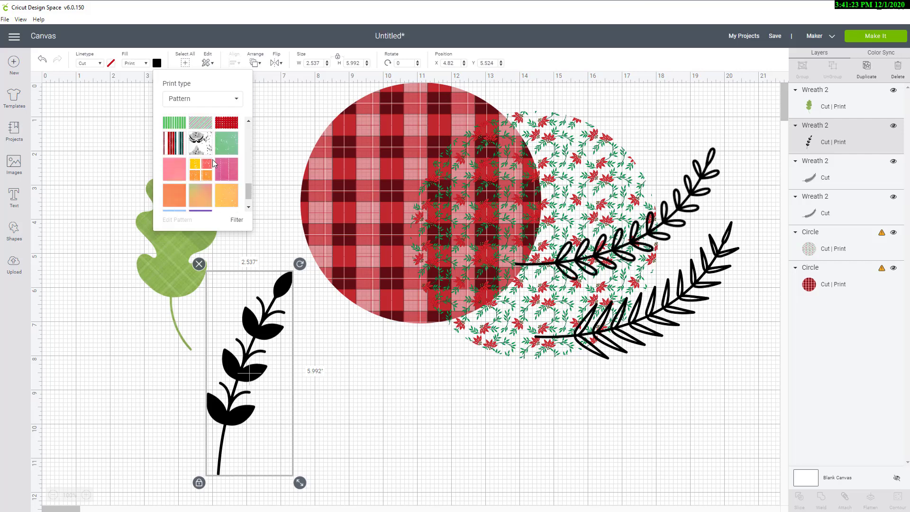
{"action": "scroll", "coordinate": [213, 163], "scroll_direction": "down", "scroll_amount": 1}
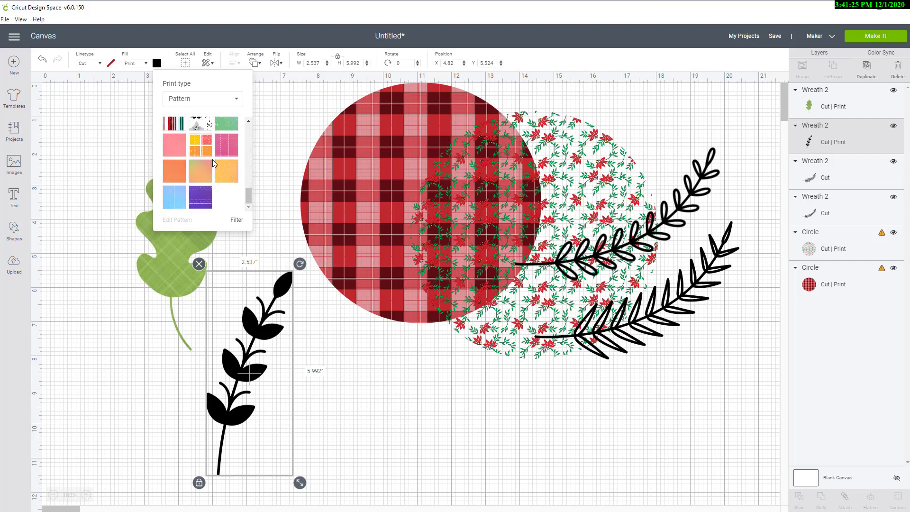
{"action": "scroll", "coordinate": [214, 163], "scroll_direction": "up", "scroll_amount": 2}
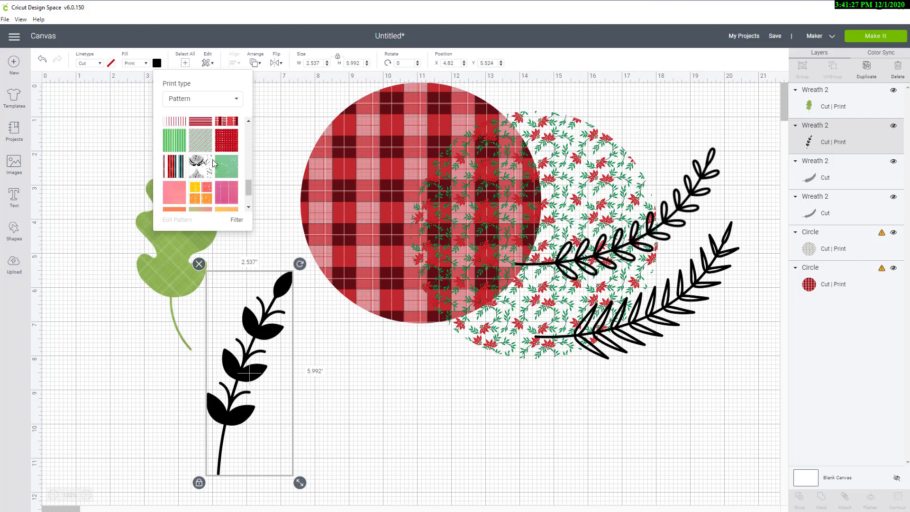
{"action": "scroll", "coordinate": [213, 163], "scroll_direction": "up", "scroll_amount": 2}
{"action": "scroll", "coordinate": [214, 163], "scroll_direction": "up", "scroll_amount": 4}
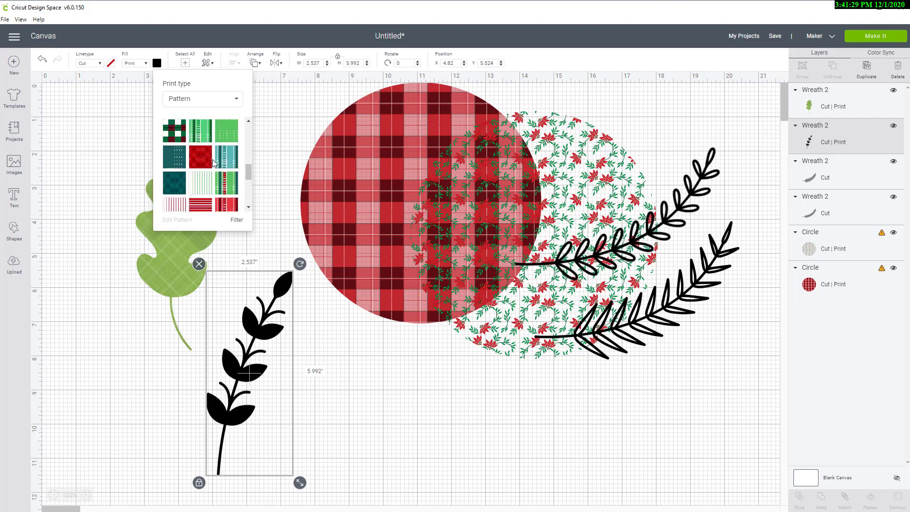
{"action": "scroll", "coordinate": [213, 163], "scroll_direction": "up", "scroll_amount": 2}
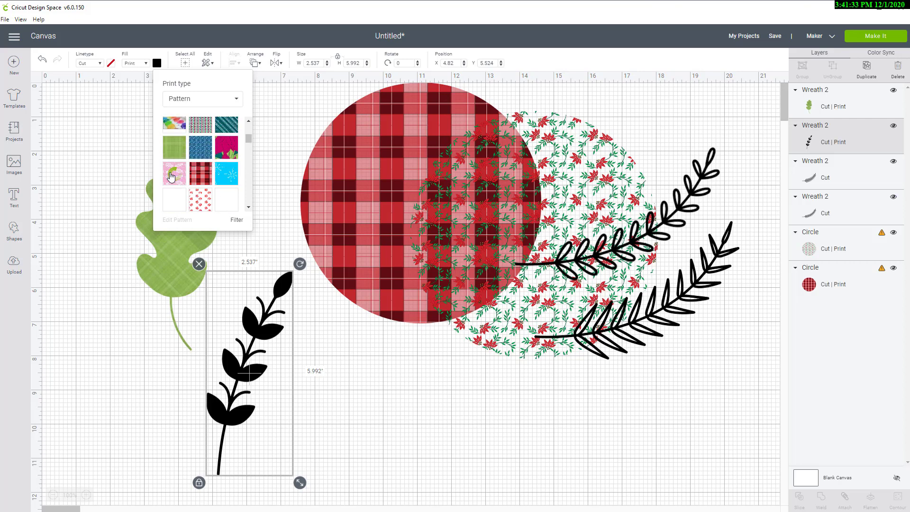
{"action": "left_click", "coordinate": [171, 177]}
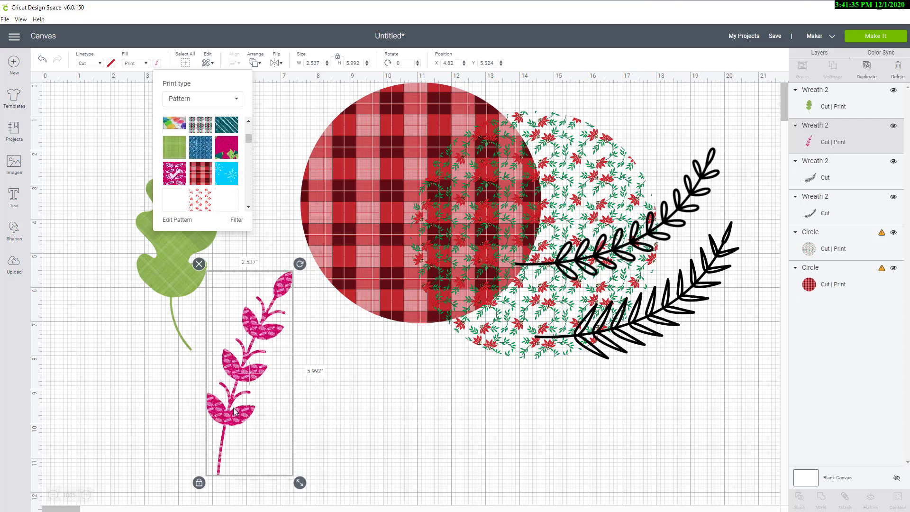
Step: Edit the sprig's pattern, setting its scale to 250, then nudge the sprig slightly up and left
{"action": "left_click", "coordinate": [163, 220]}
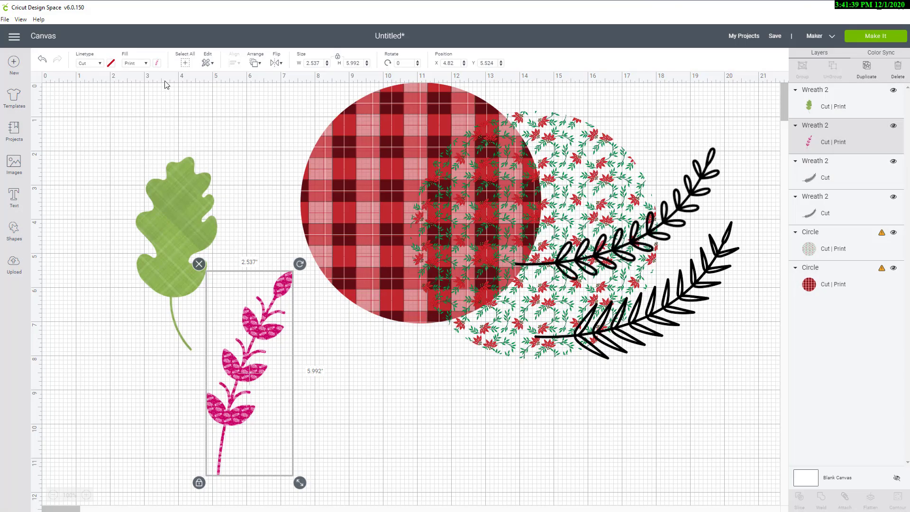
{"action": "left_click", "coordinate": [157, 64]}
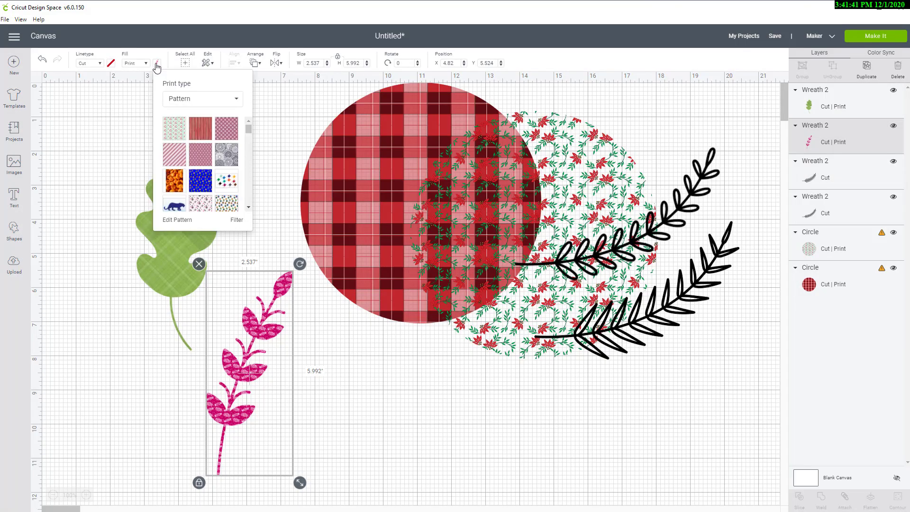
{"action": "left_click", "coordinate": [177, 221]}
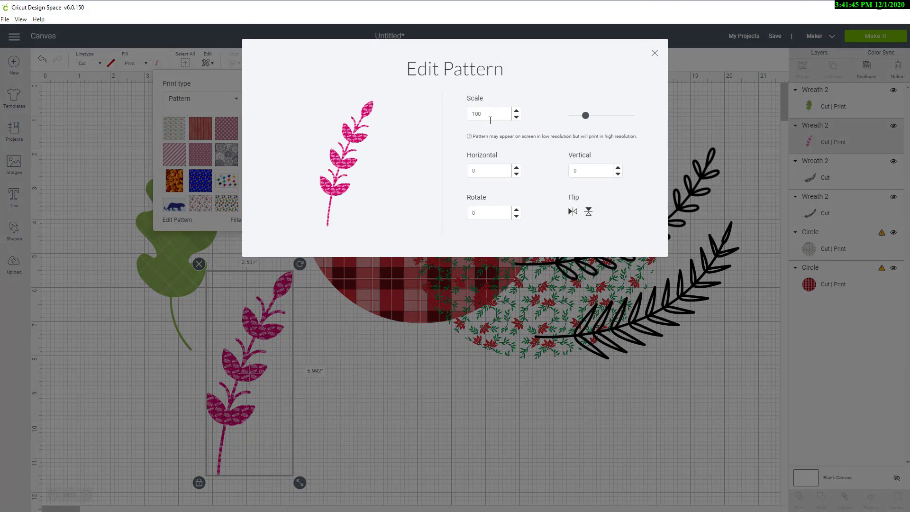
{"action": "double_click", "coordinate": [488, 115]}
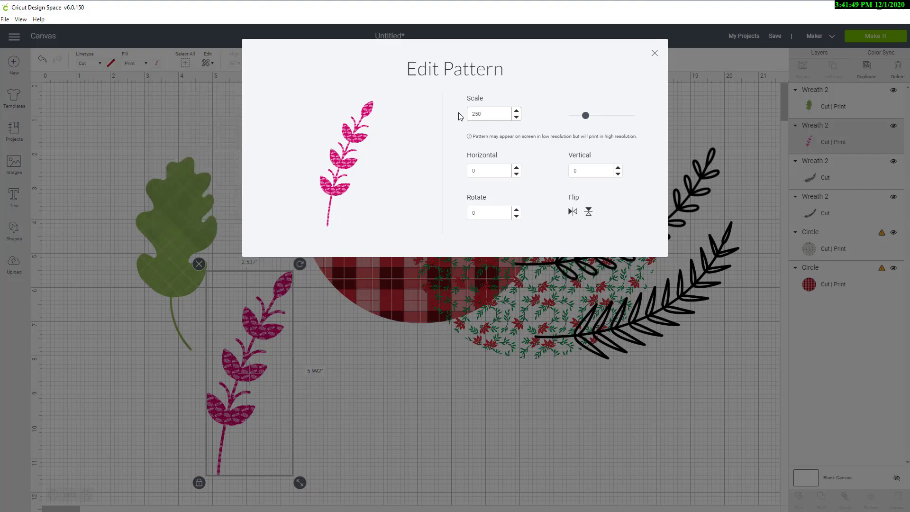
{"action": "left_click", "coordinate": [655, 53]}
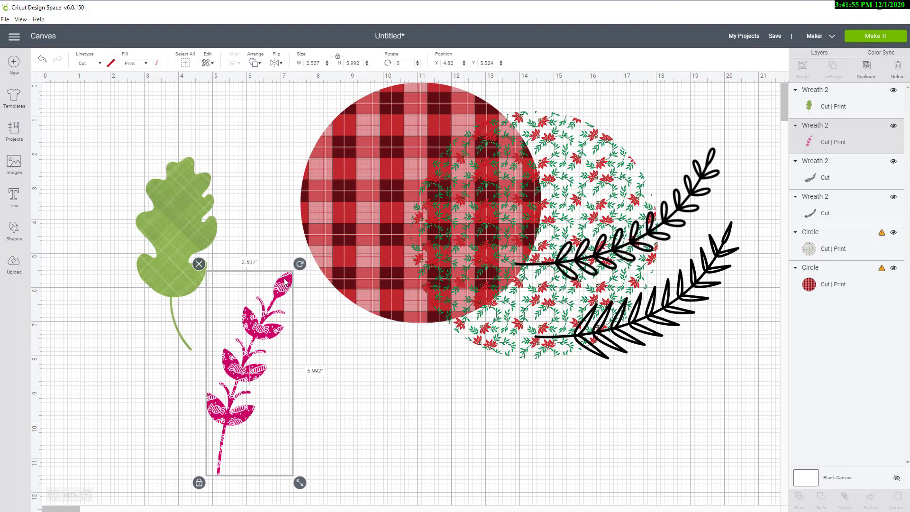
{"action": "left_click_drag", "start_coordinate": [233, 377], "coordinate": [220, 361]}
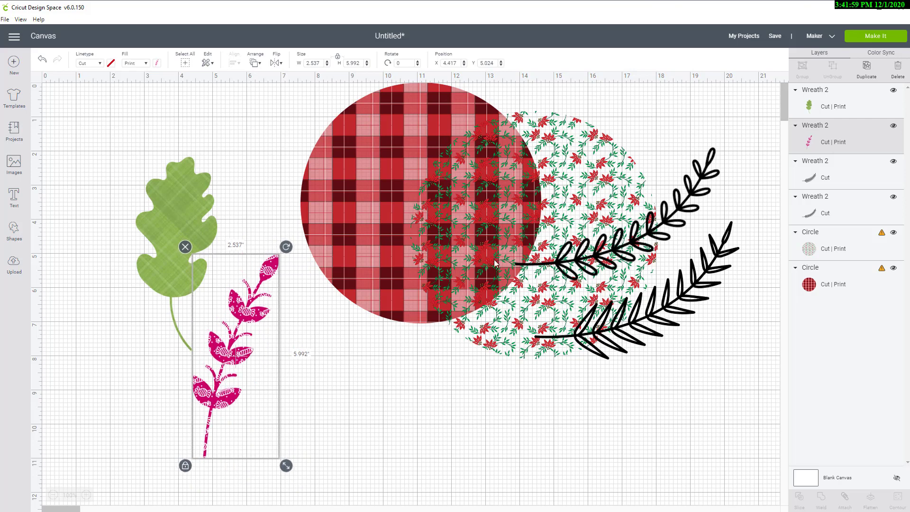